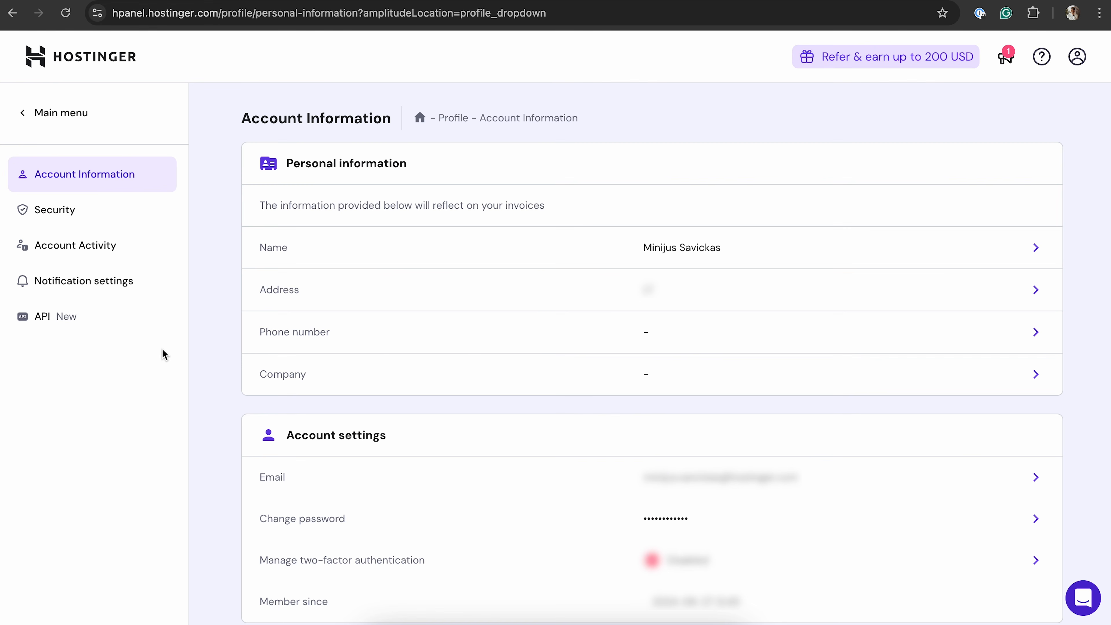
Generate a new Hostinger API token named "Domain checker" with expiration set to Never expires
{"action": "left_click", "coordinate": [58, 323]}
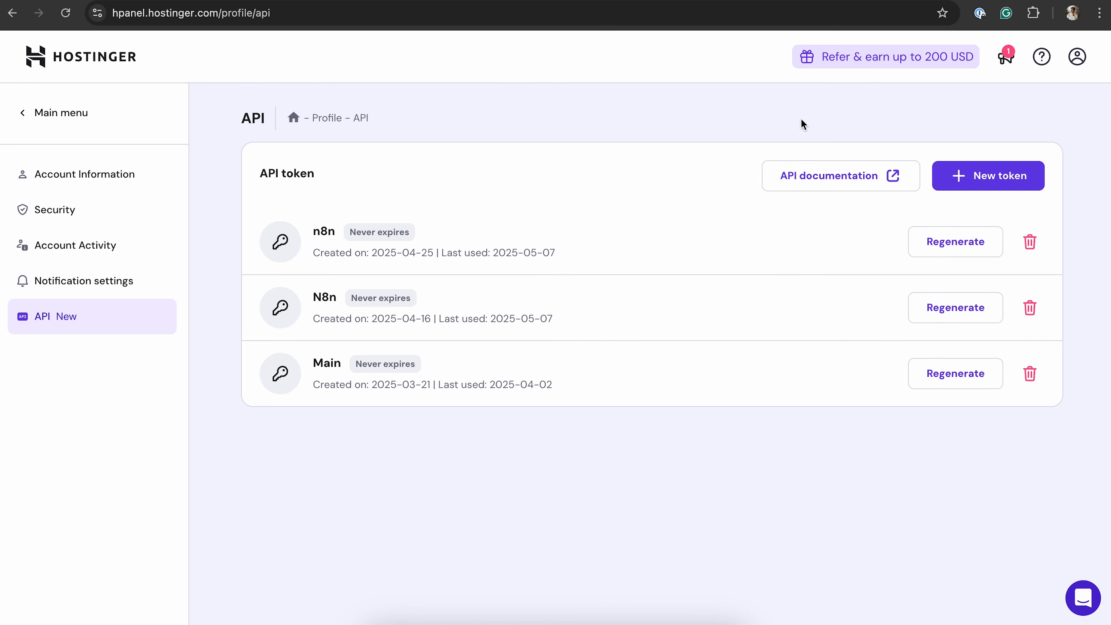
{"action": "left_click", "coordinate": [990, 180]}
{"action": "left_click", "coordinate": [430, 296]}
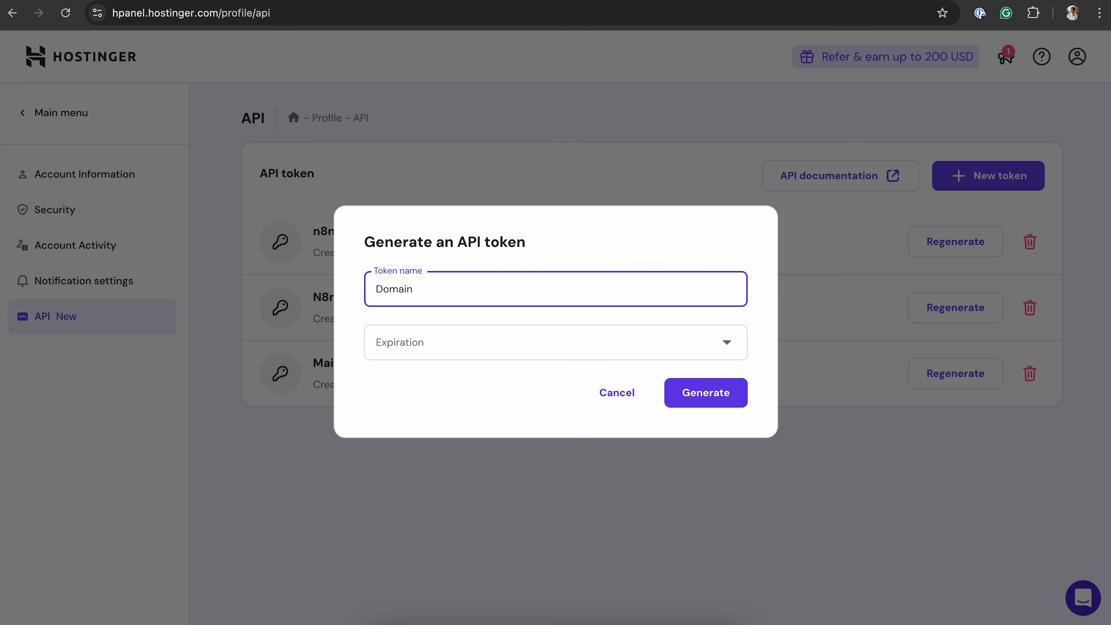
{"action": "type", "text": "Domain chec"}
{"action": "left_click", "coordinate": [460, 353]}
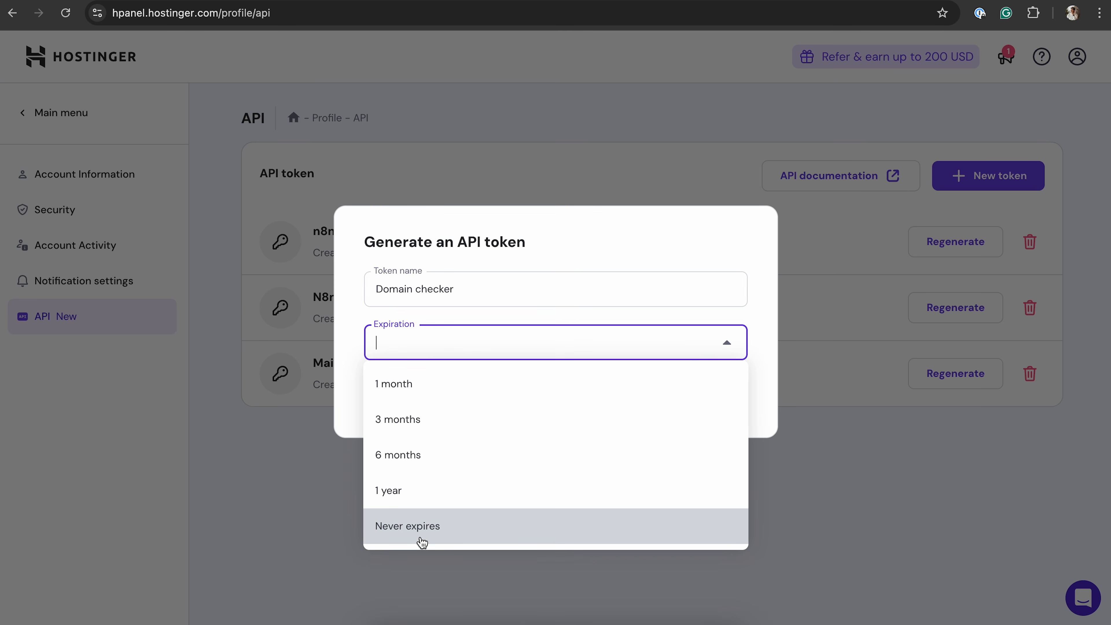
{"action": "left_click", "coordinate": [423, 543]}
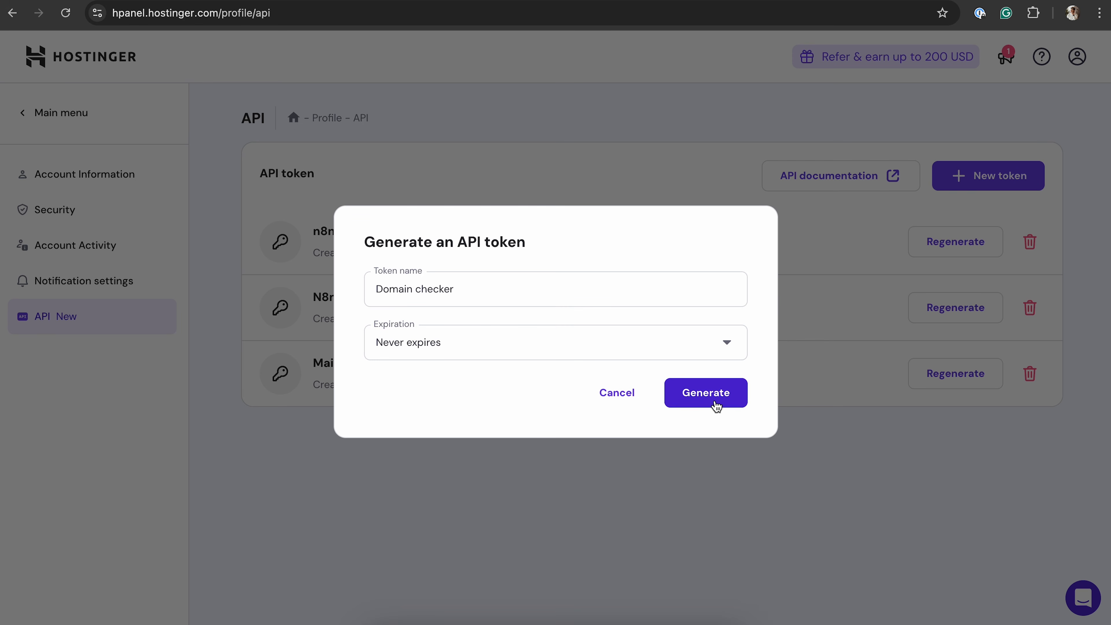
{"action": "left_click", "coordinate": [715, 402]}
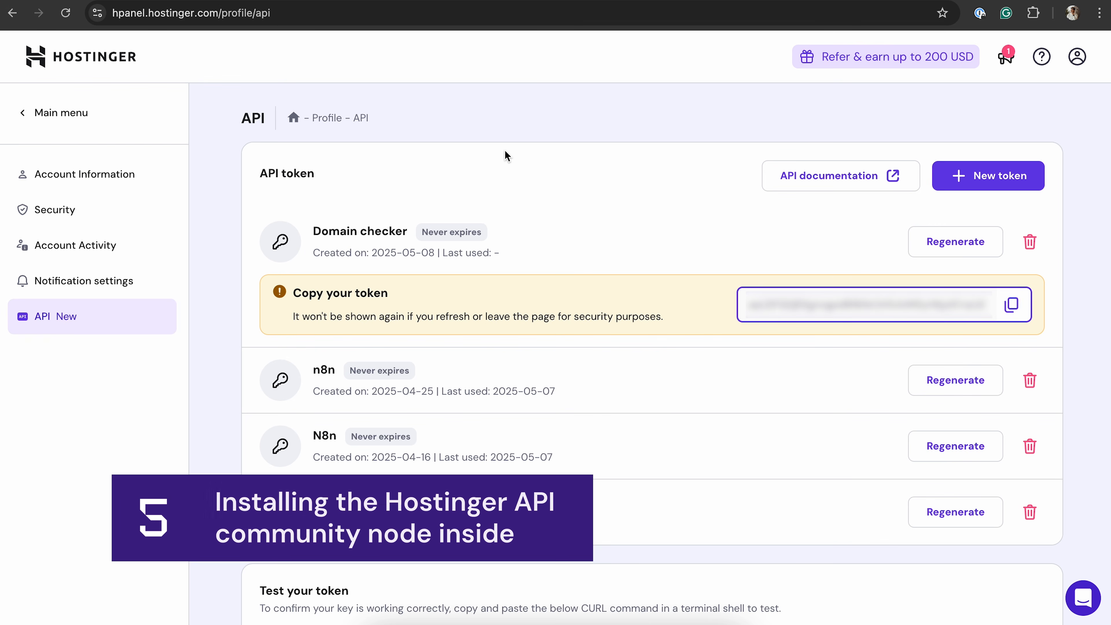
Switch to n8n and install the community node package n8n-nodes-hostinger-api, accepting the unverified code risk
{"action": "left_click", "coordinate": [144, 1]}
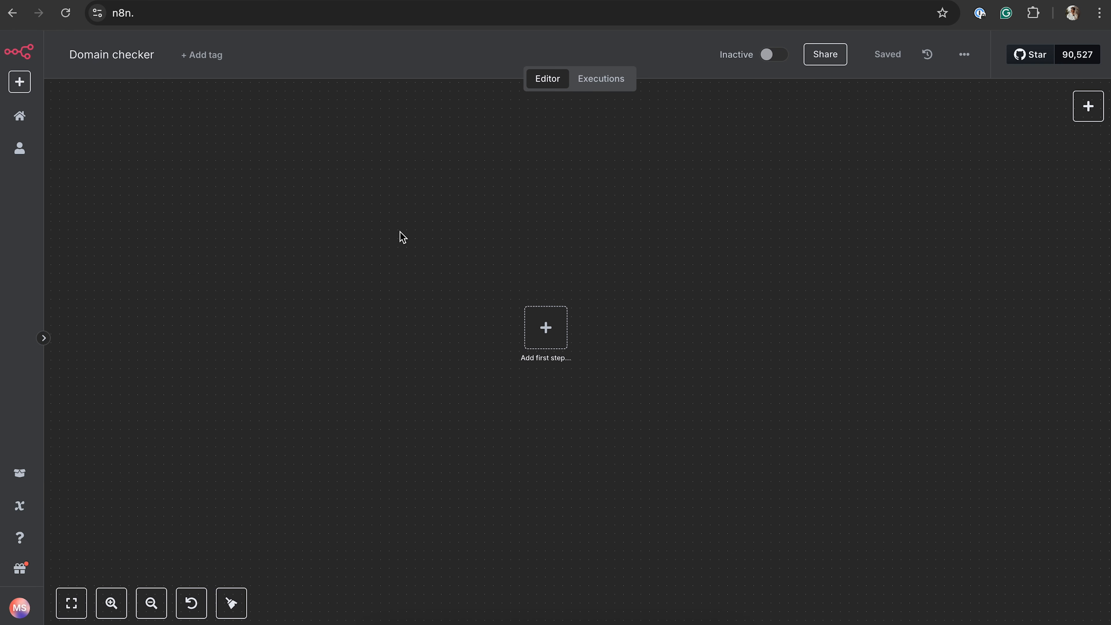
{"action": "left_click", "coordinate": [20, 609]}
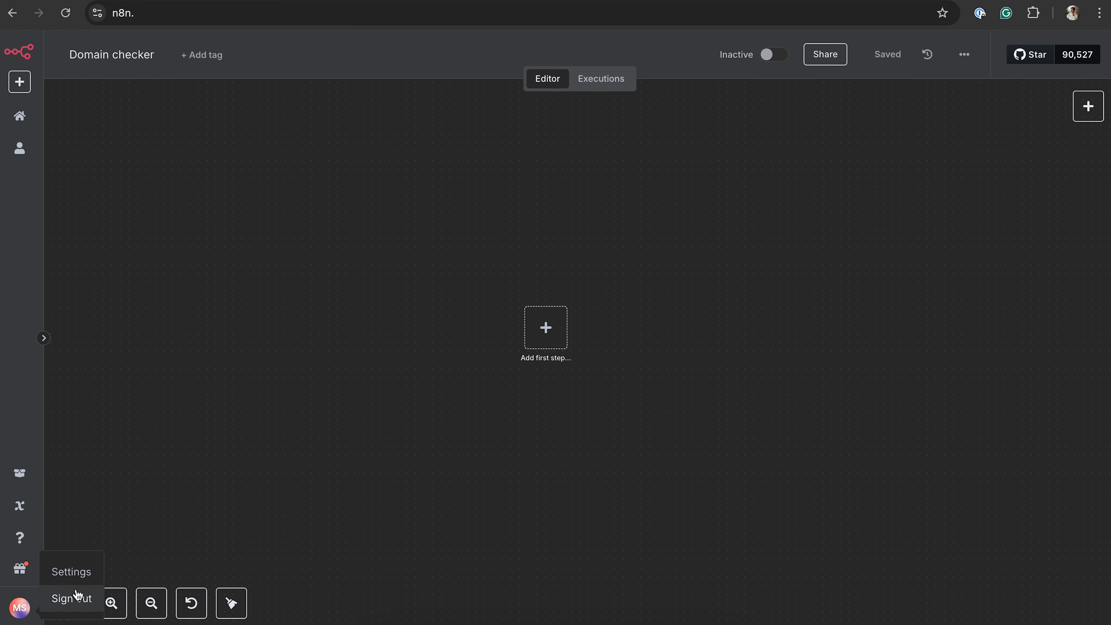
{"action": "left_click", "coordinate": [74, 571]}
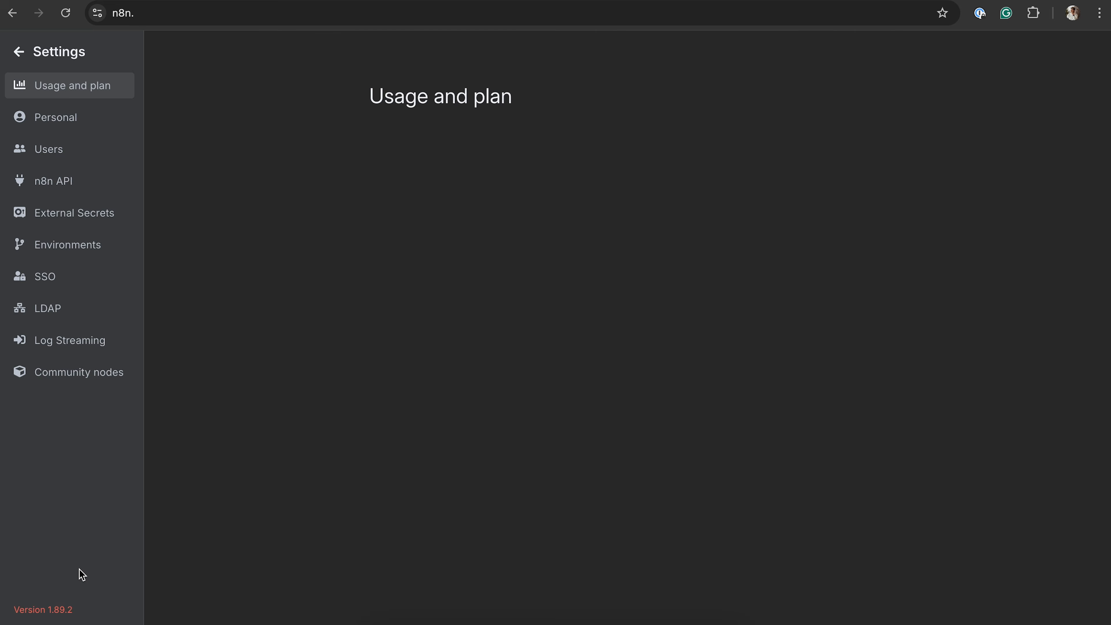
{"action": "left_click", "coordinate": [102, 379]}
{"action": "left_click", "coordinate": [606, 289]}
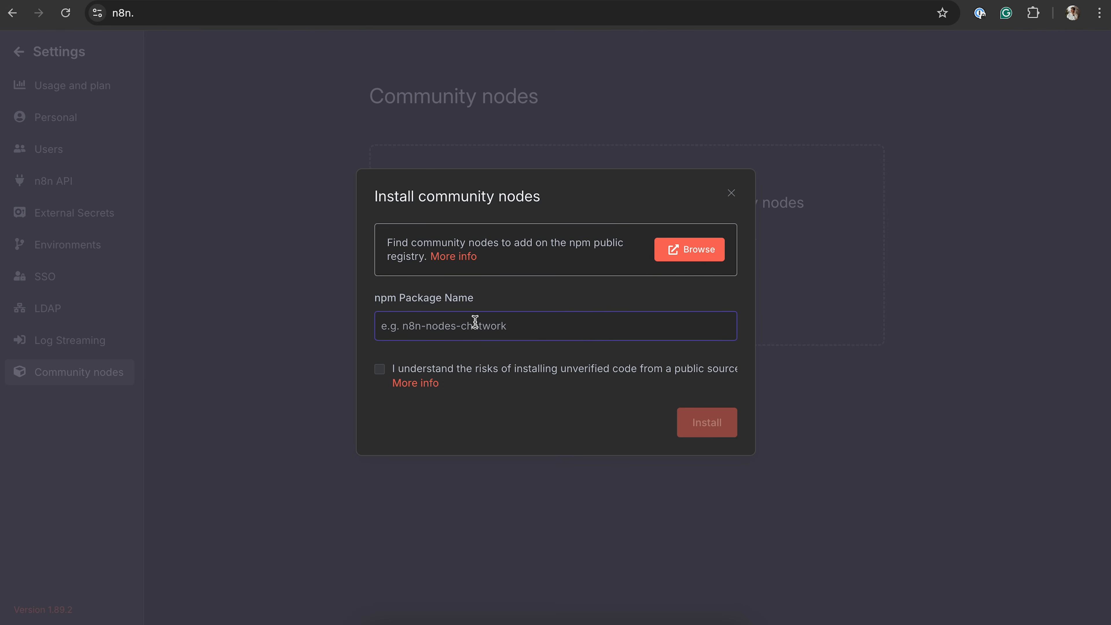
{"action": "type", "text": "n8n-nodes-hostinger-api"}
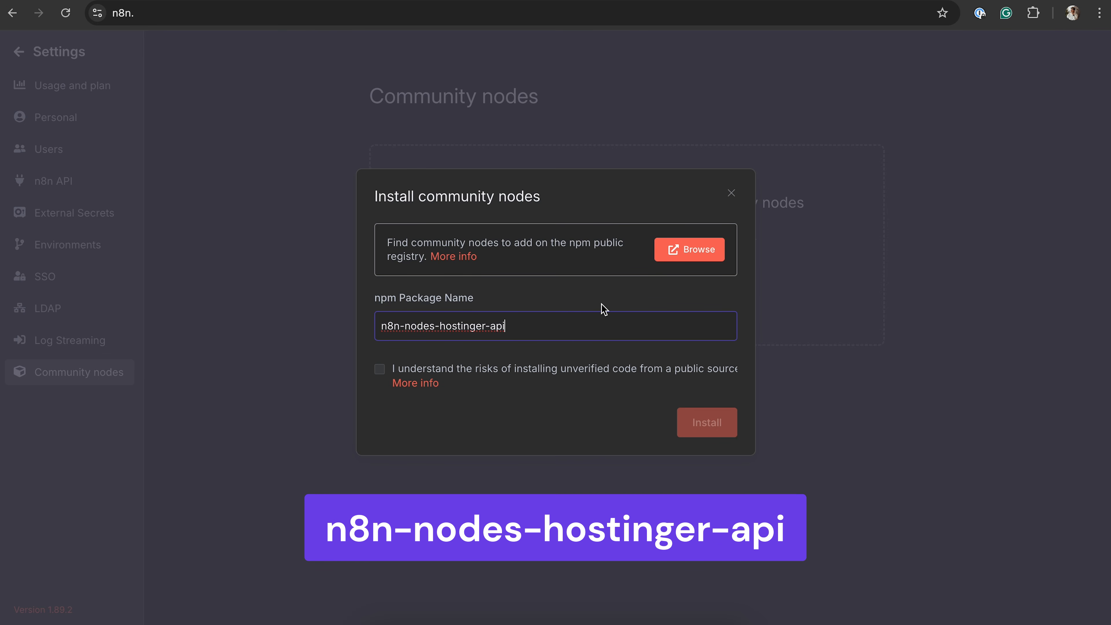
{"action": "left_click", "coordinate": [463, 371]}
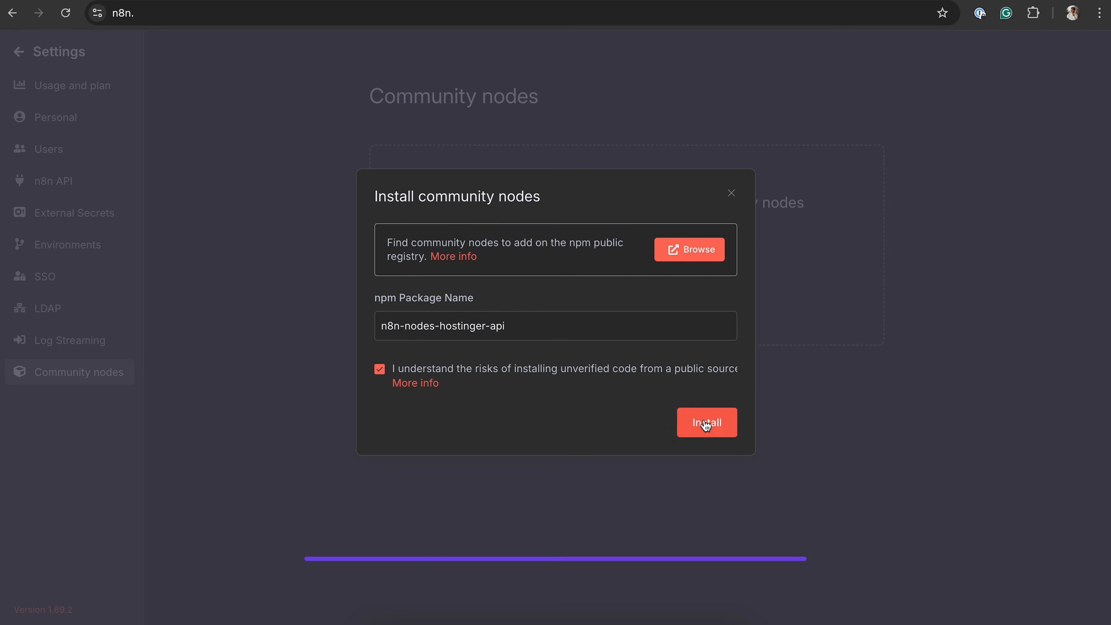
{"action": "left_click", "coordinate": [720, 425]}
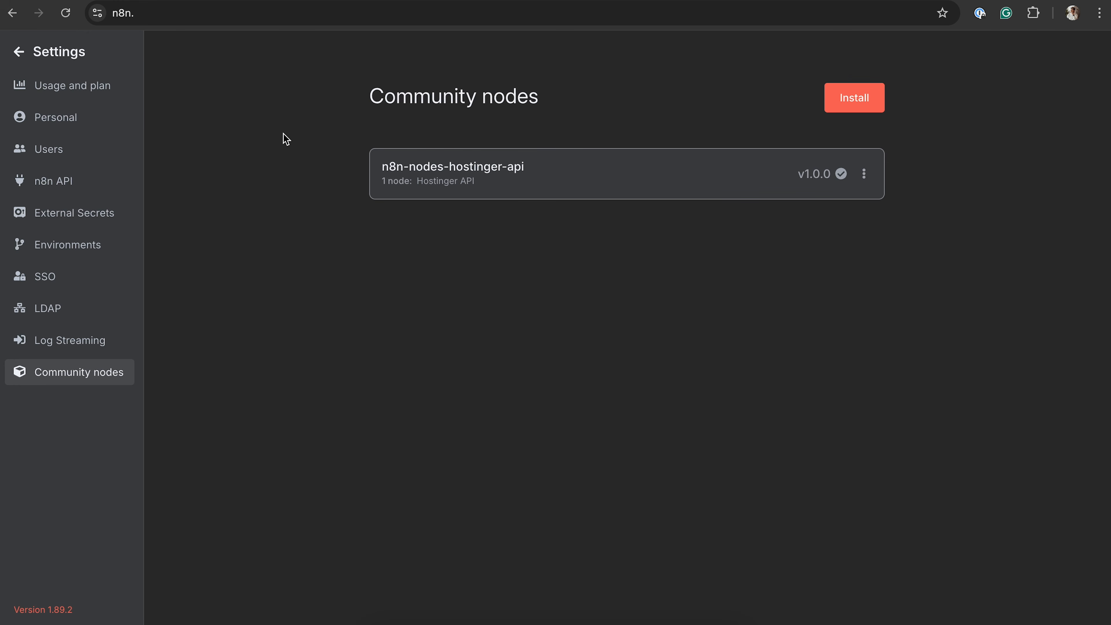
Create a new workflow in the Domain checker folder and add a Schedule Trigger as its first step
{"action": "left_click", "coordinate": [80, 58]}
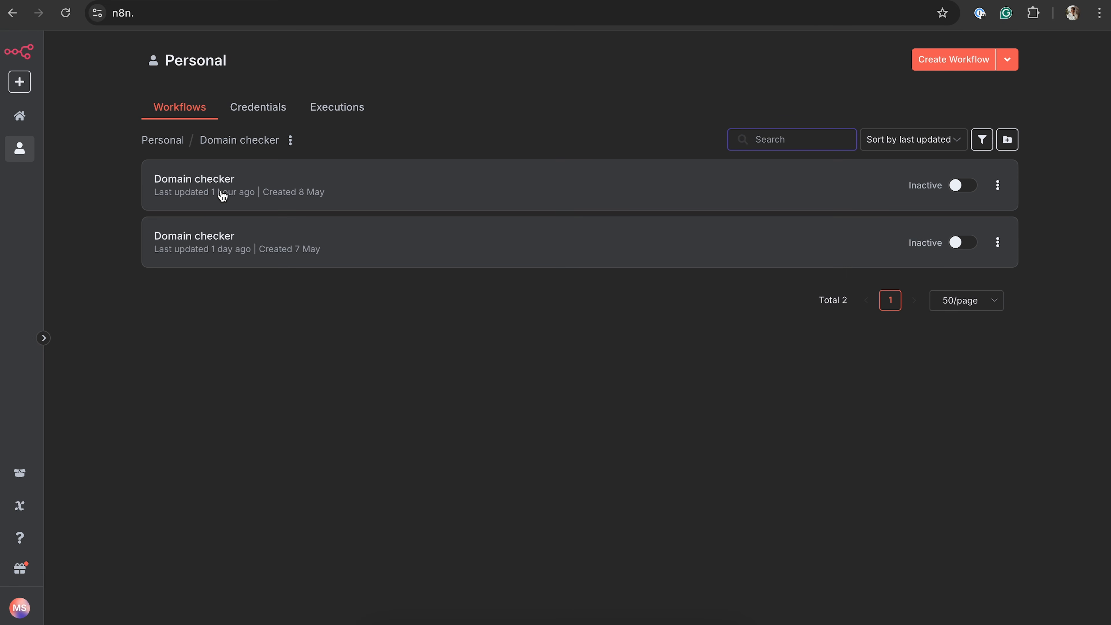
{"action": "left_click", "coordinate": [963, 62]}
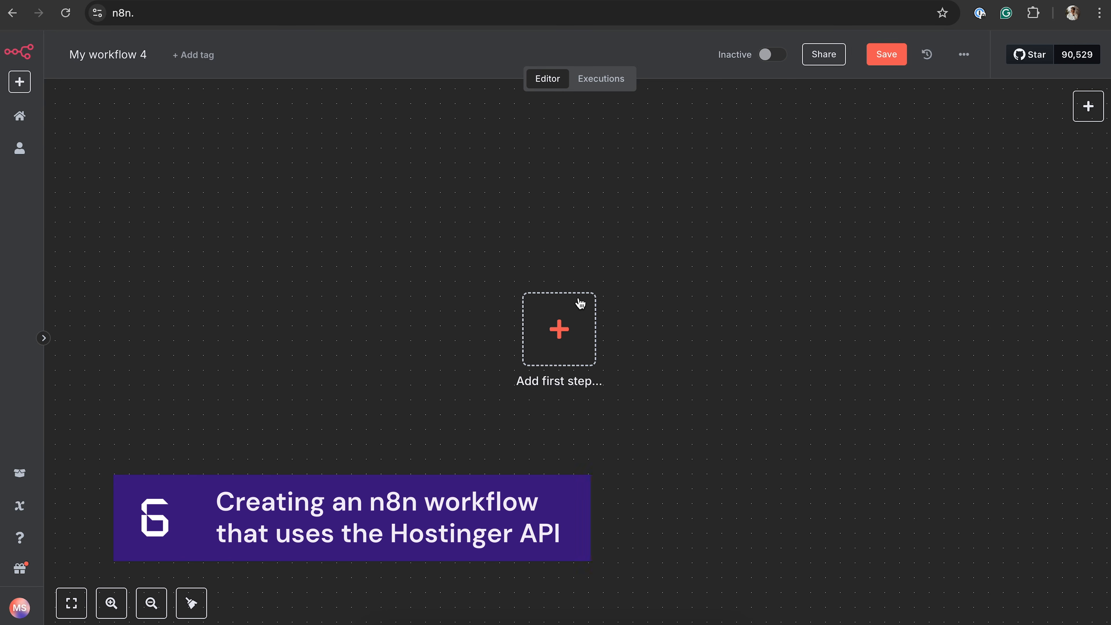
{"action": "left_click", "coordinate": [565, 312]}
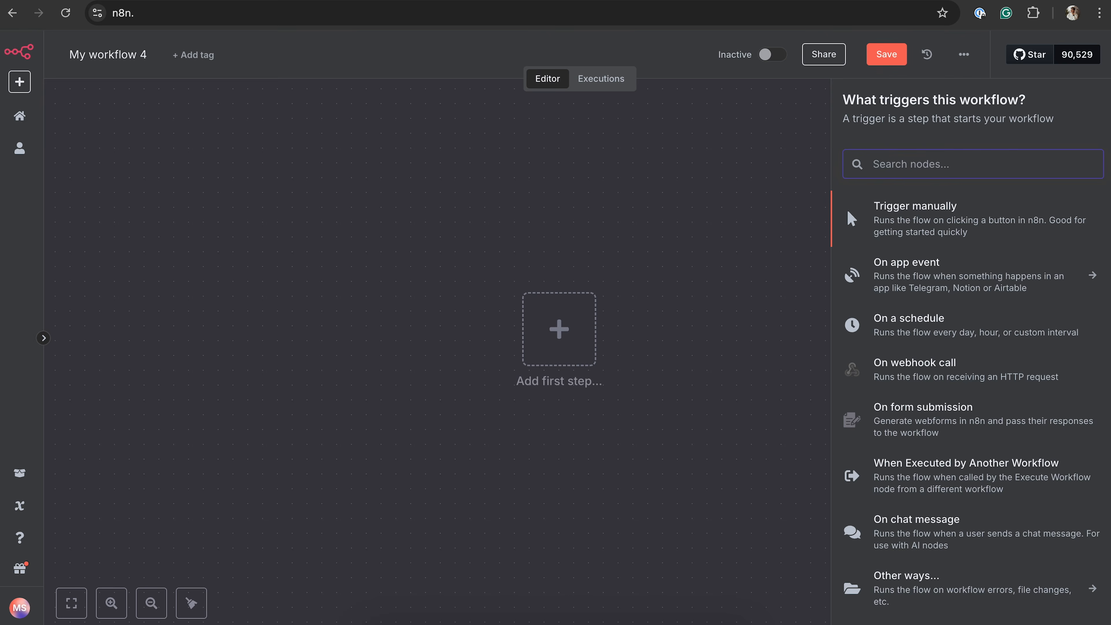
{"action": "type", "text": "sche"}
{"action": "left_click", "coordinate": [917, 209]}
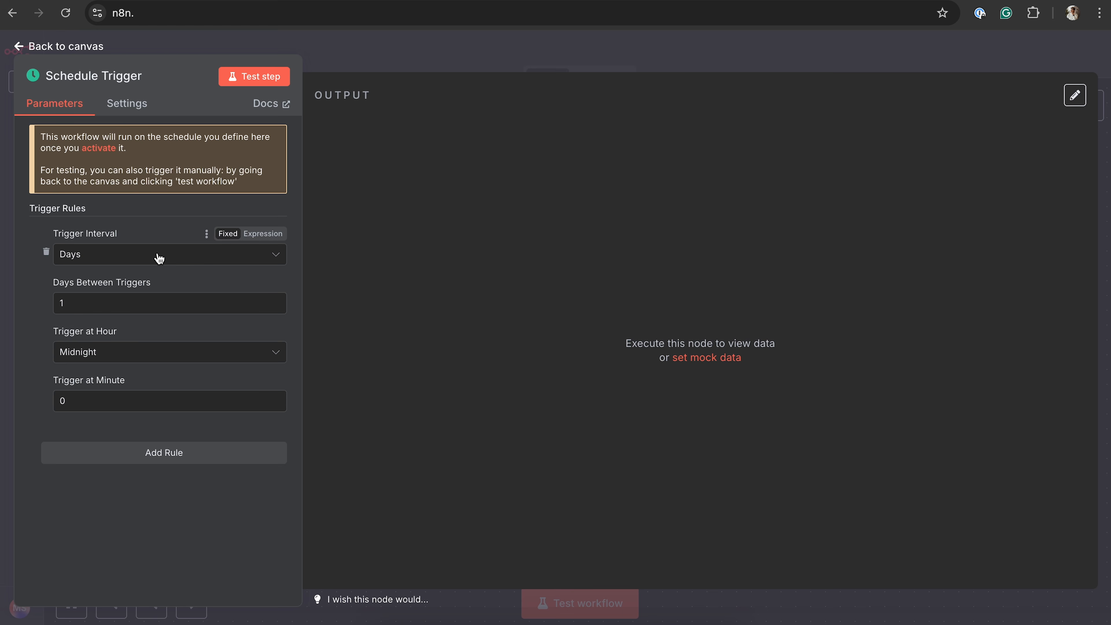
Set the Schedule Trigger to run in Hours with 12 hours between triggers
{"action": "left_click", "coordinate": [128, 256]}
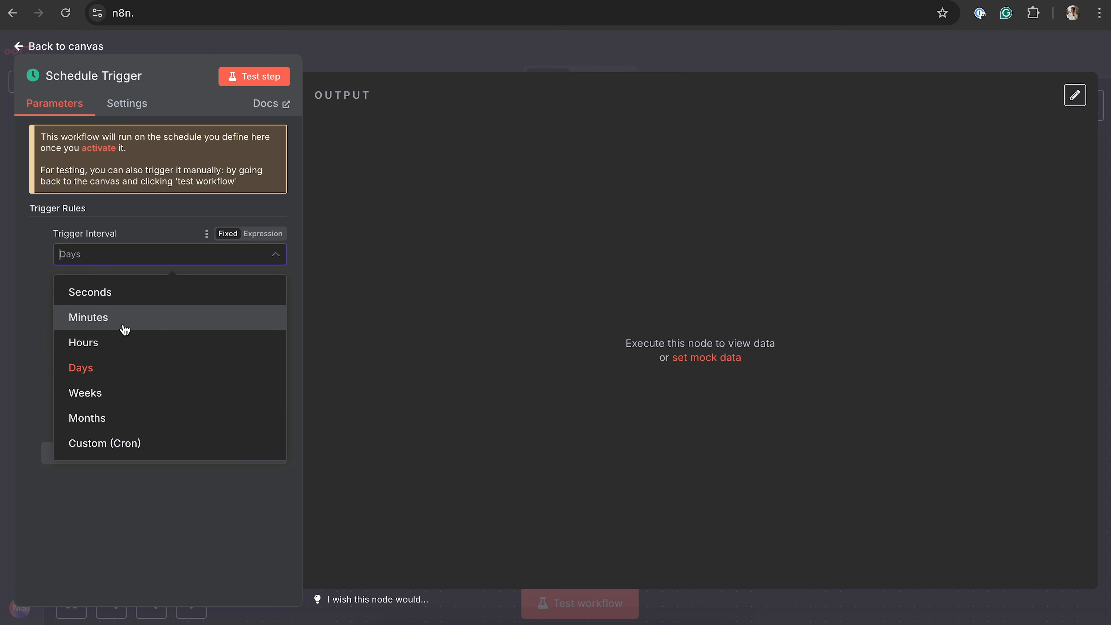
{"action": "left_click", "coordinate": [122, 348]}
{"action": "left_click", "coordinate": [91, 311]}
{"action": "type", "text": "2"}
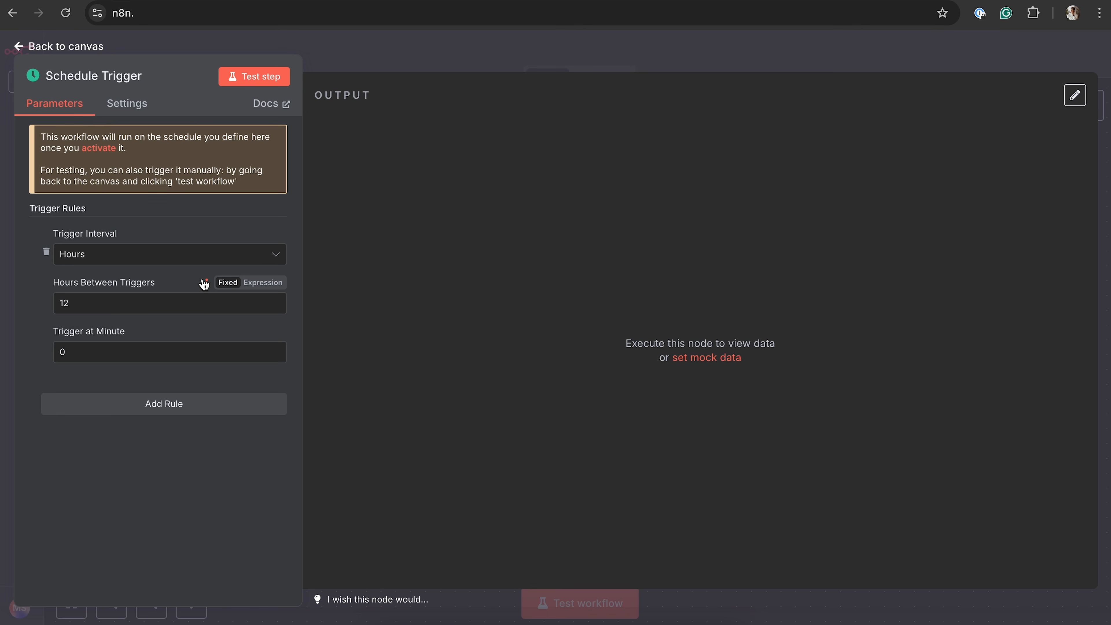
{"action": "key", "text": "Escape"}
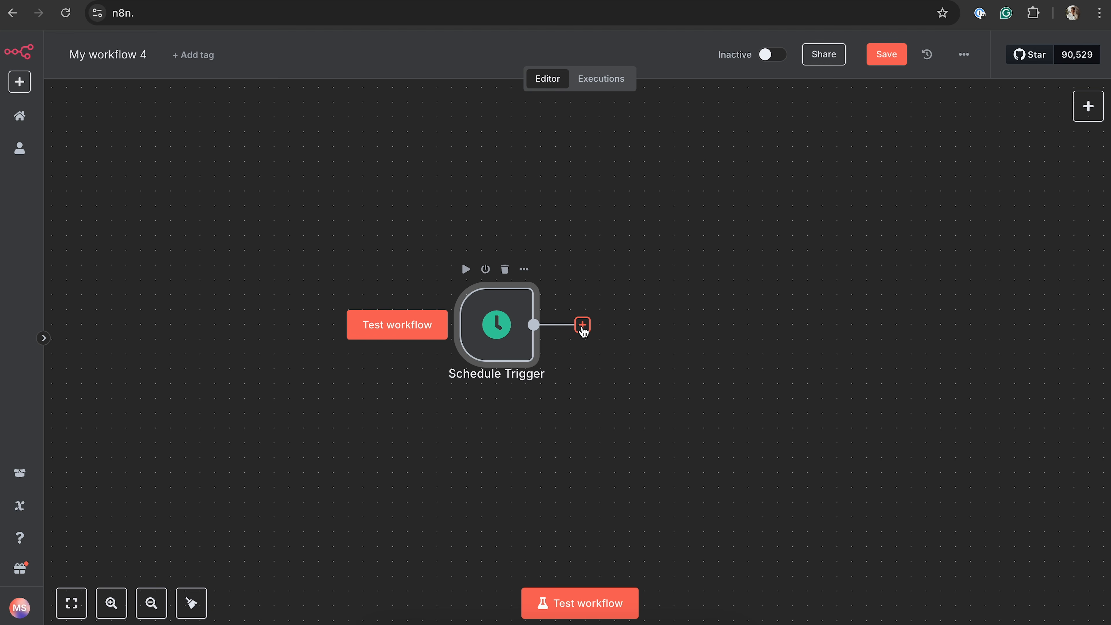
Add a Google Sheets node with the Get row(s) in sheet action after the Schedule Trigger
{"action": "left_click", "coordinate": [583, 325]}
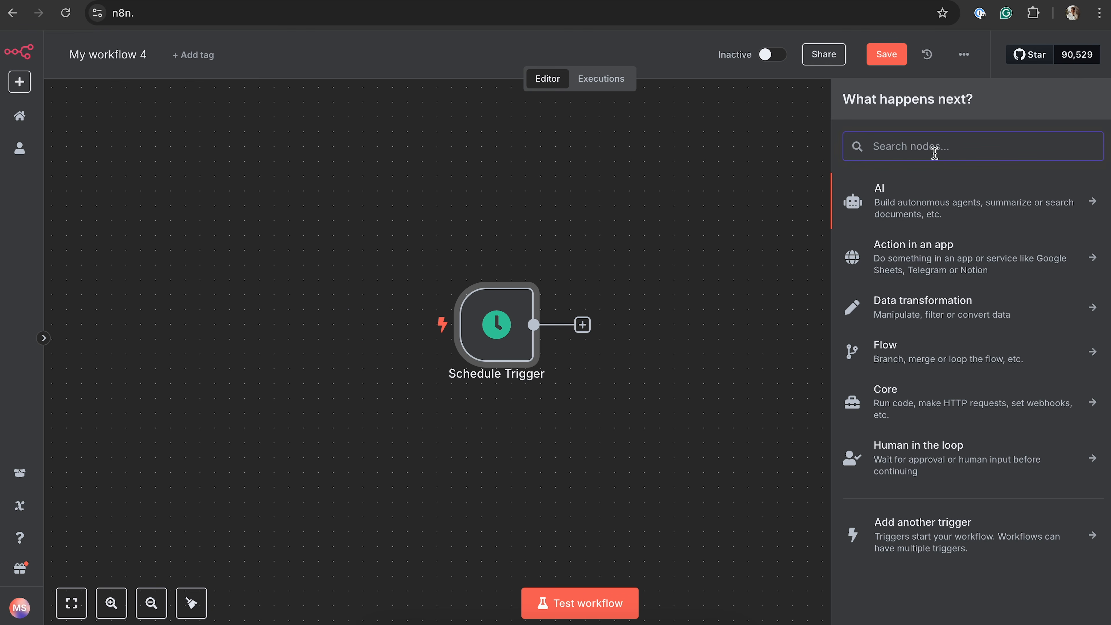
{"action": "type", "text": "google she"}
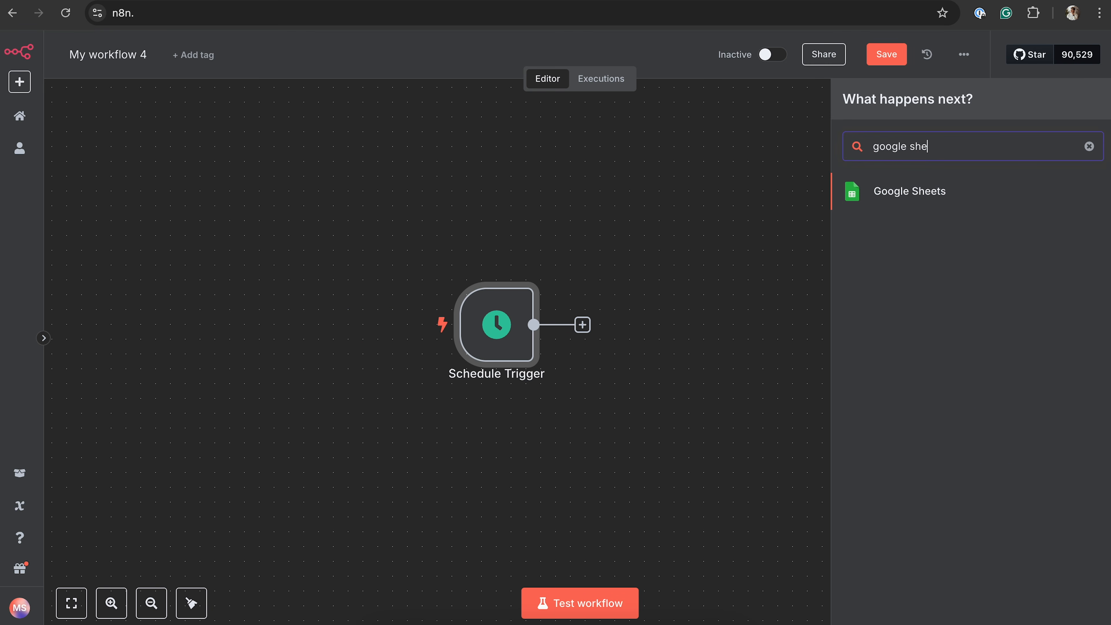
{"action": "left_click", "coordinate": [928, 189]}
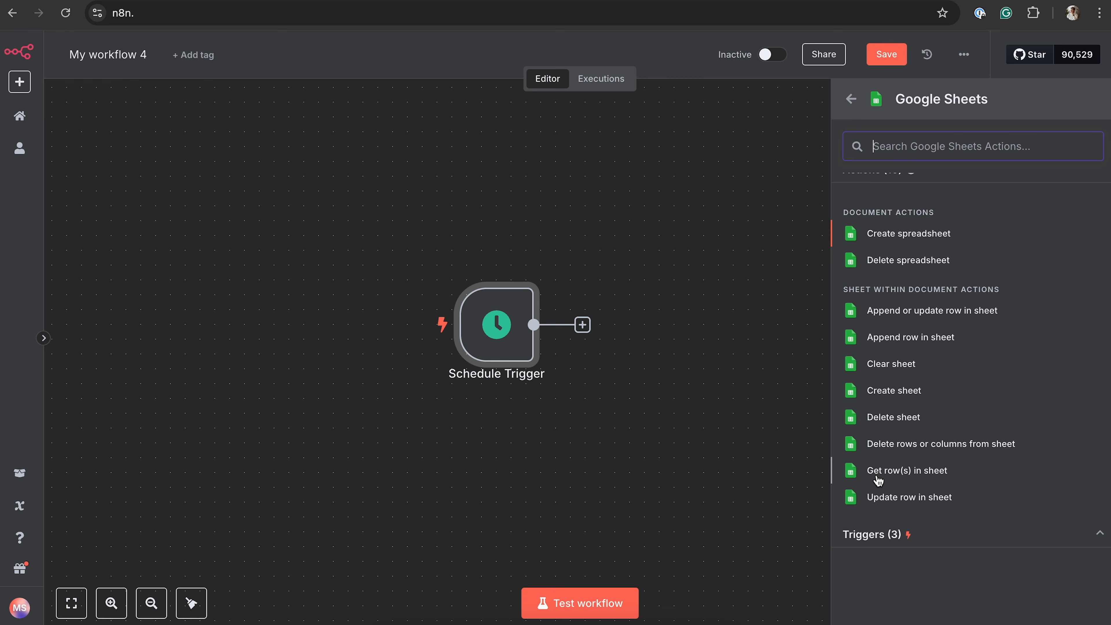
{"action": "left_click", "coordinate": [903, 472]}
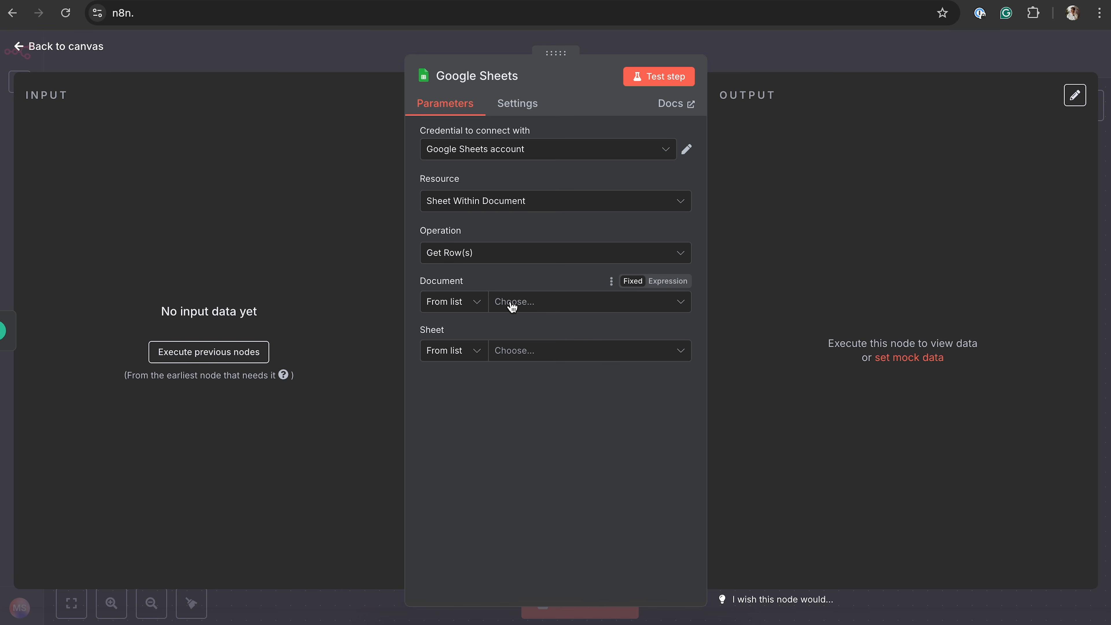
Set the Google Sheets node to read Sheet1 of the Dream domains document
{"action": "left_click", "coordinate": [535, 305]}
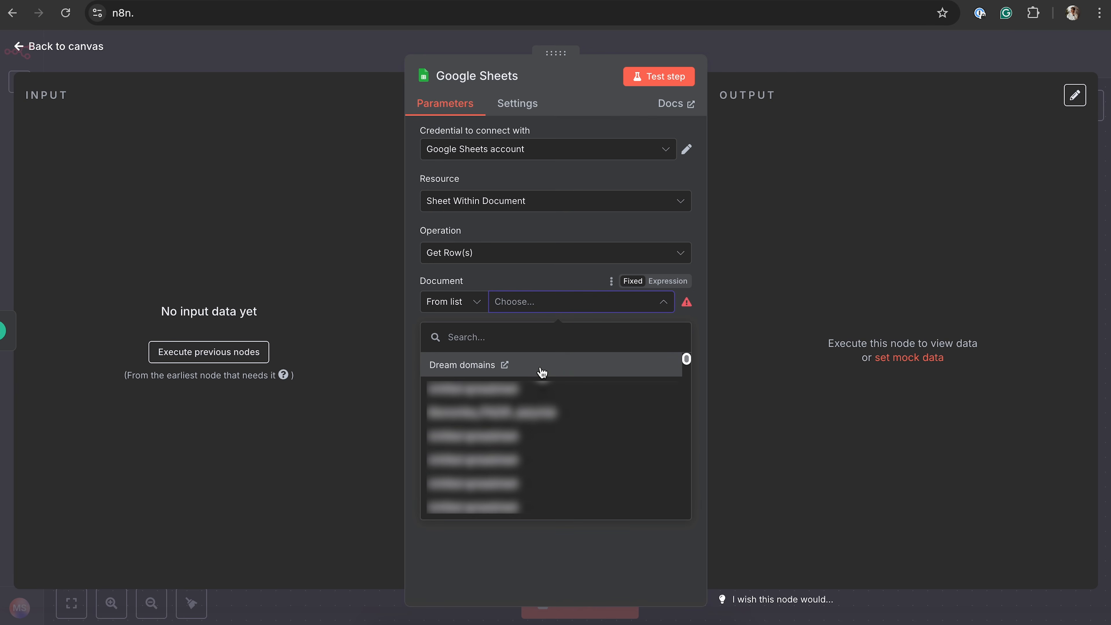
{"action": "left_click", "coordinate": [542, 373]}
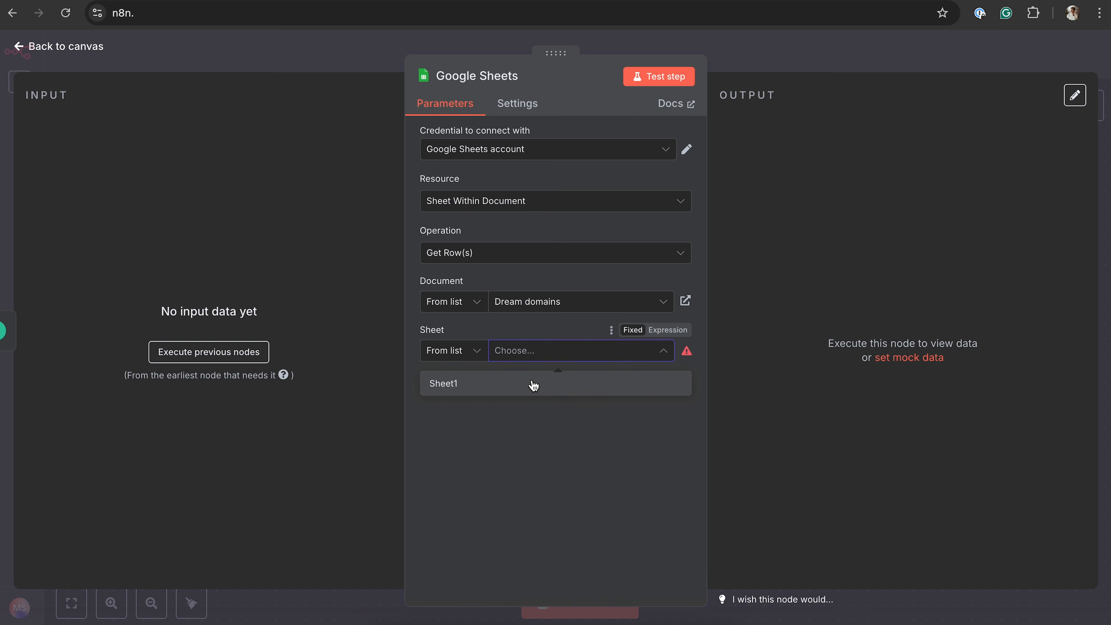
{"action": "left_click", "coordinate": [528, 386]}
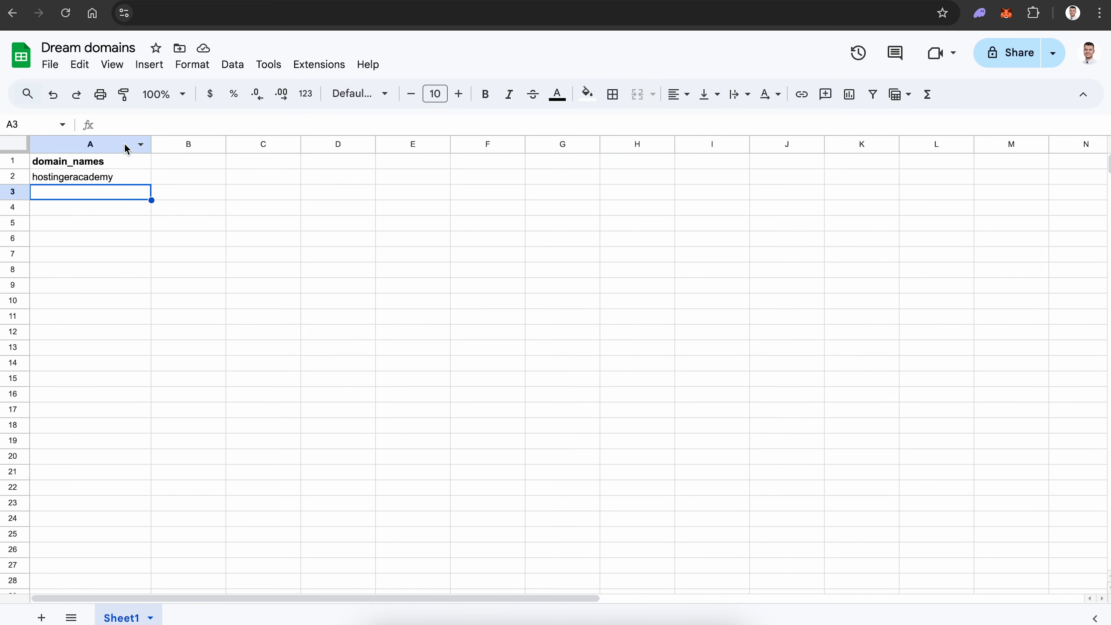
Switch to the Dream domains spreadsheet in Google Sheets and enter a personal domain name in A3, below hostingeracademy
{"action": "left_click", "coordinate": [56, 166]}
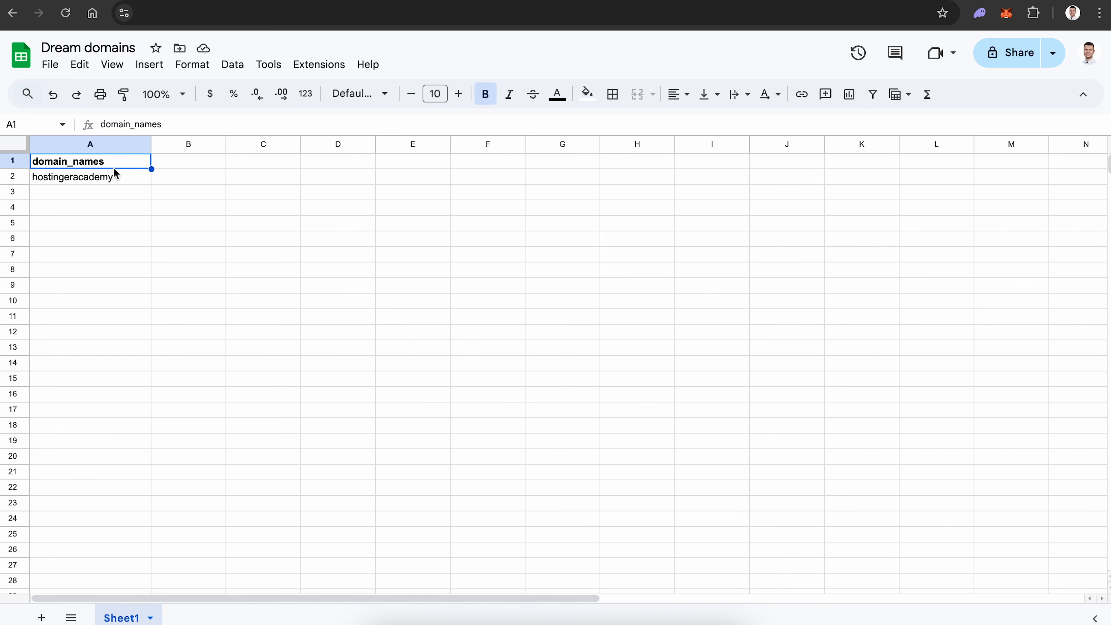
{"action": "left_click", "coordinate": [82, 183]}
{"action": "left_click", "coordinate": [105, 192]}
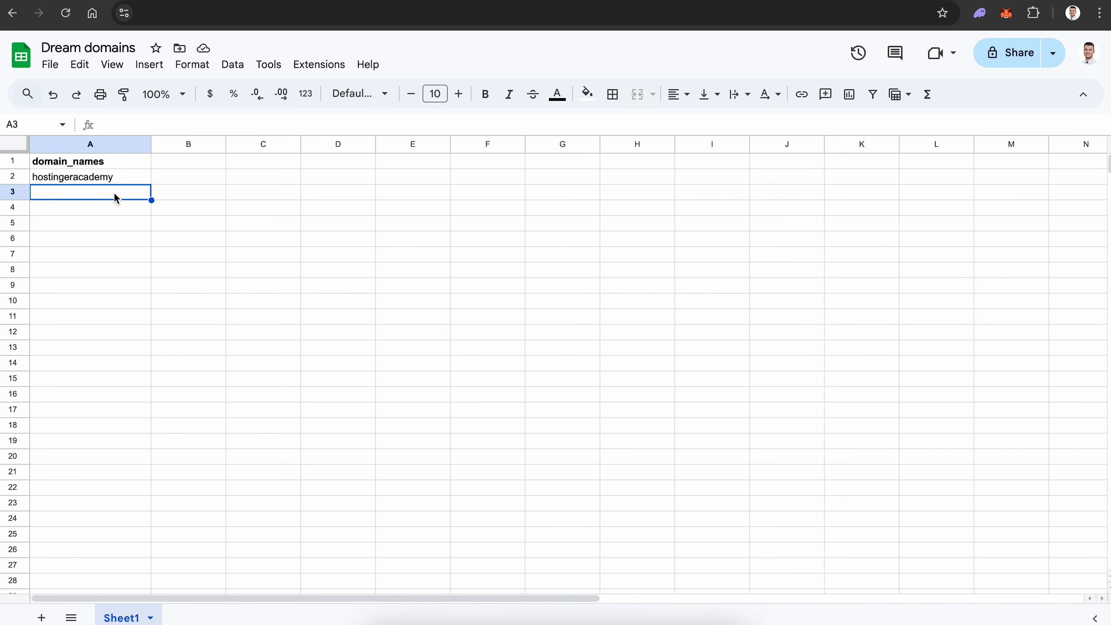
{"action": "type", "text": "minijushostinger"}
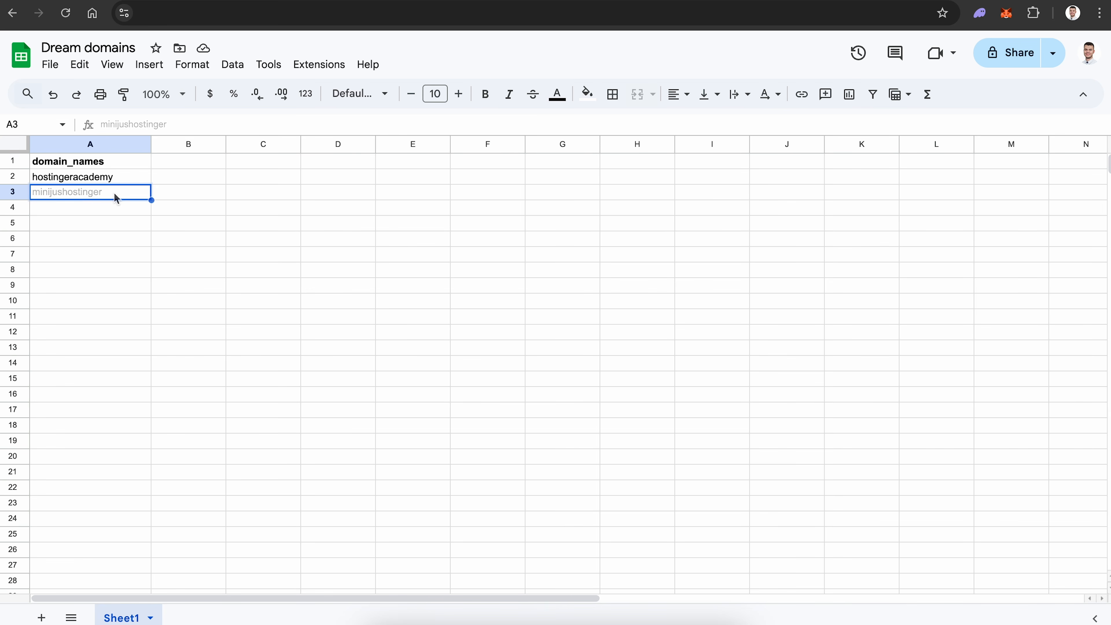
{"action": "left_click", "coordinate": [128, 216]}
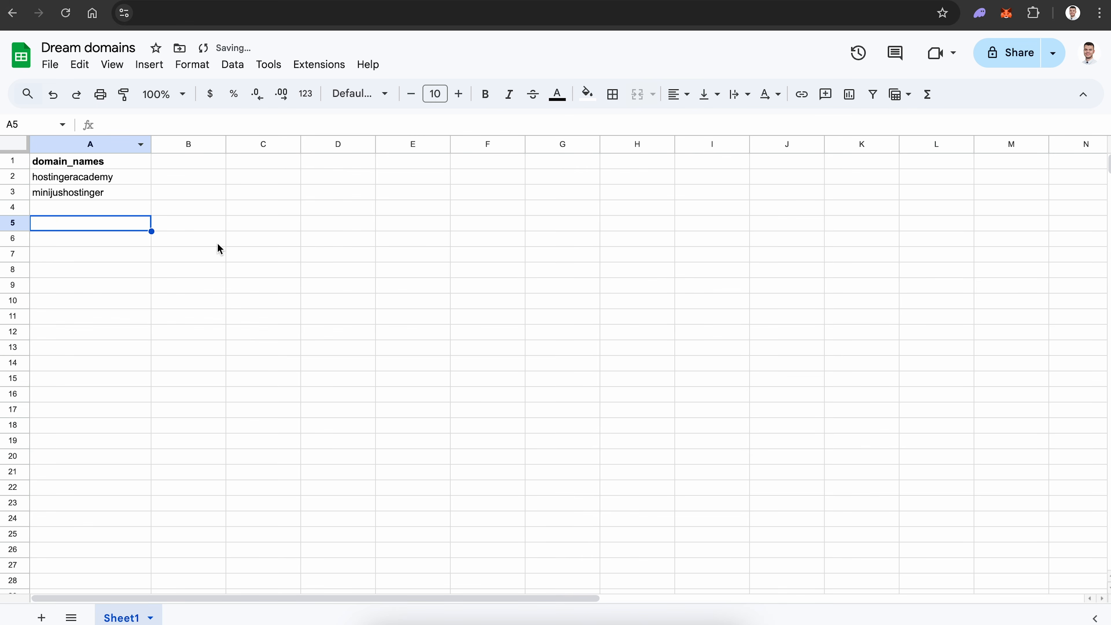
{"action": "left_click", "coordinate": [118, 198]}
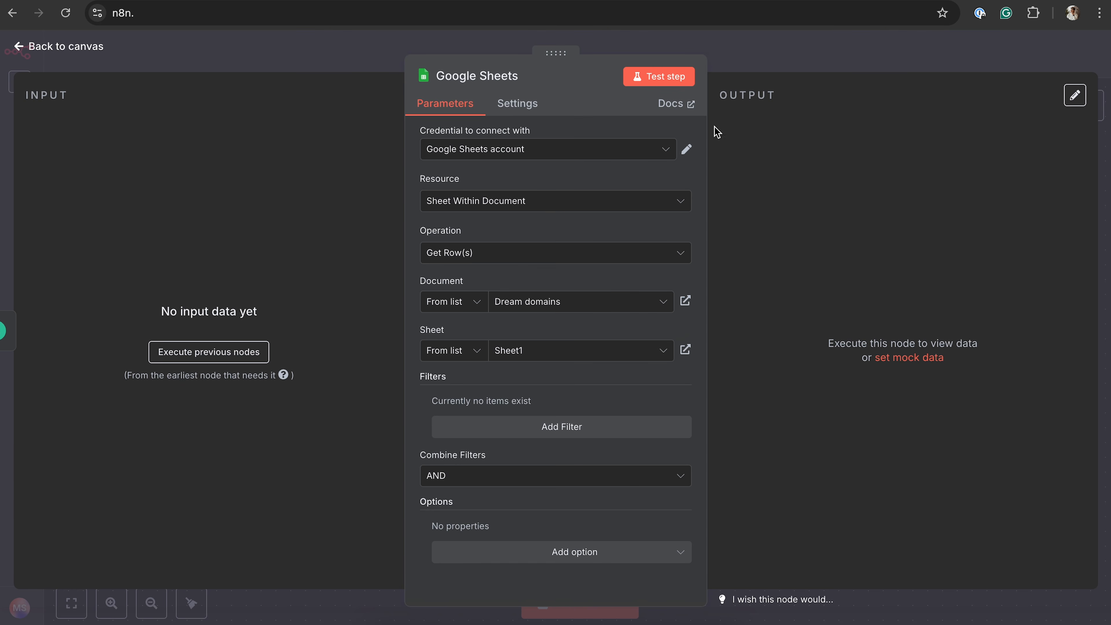
Return to the n8n workflow canvas and add a Hostinger API node after the Google Sheets node
{"action": "left_click", "coordinate": [773, 53]}
{"action": "scroll", "coordinate": [664, 370], "scroll_direction": "right", "scroll_amount": 5}
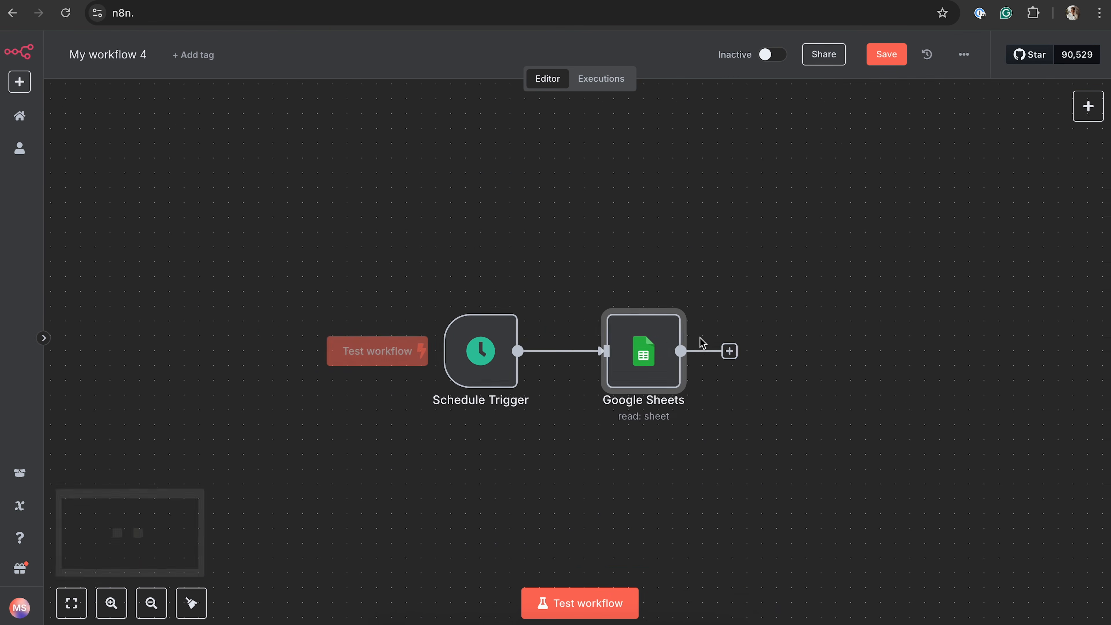
{"action": "left_click", "coordinate": [573, 334]}
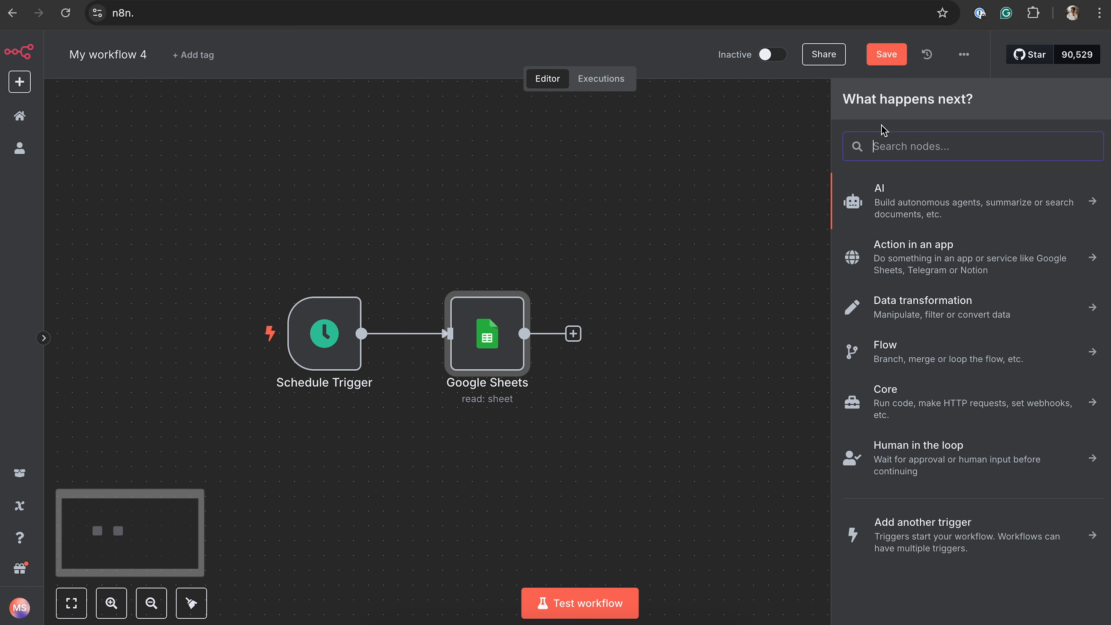
{"action": "type", "text": "hostin"}
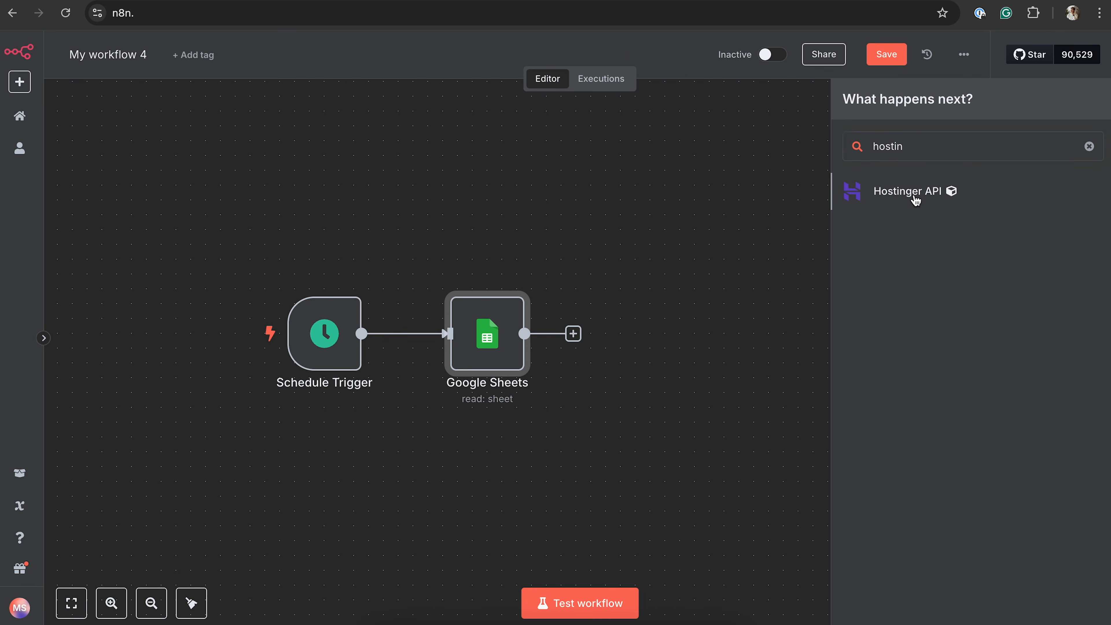
{"action": "left_click", "coordinate": [916, 200]}
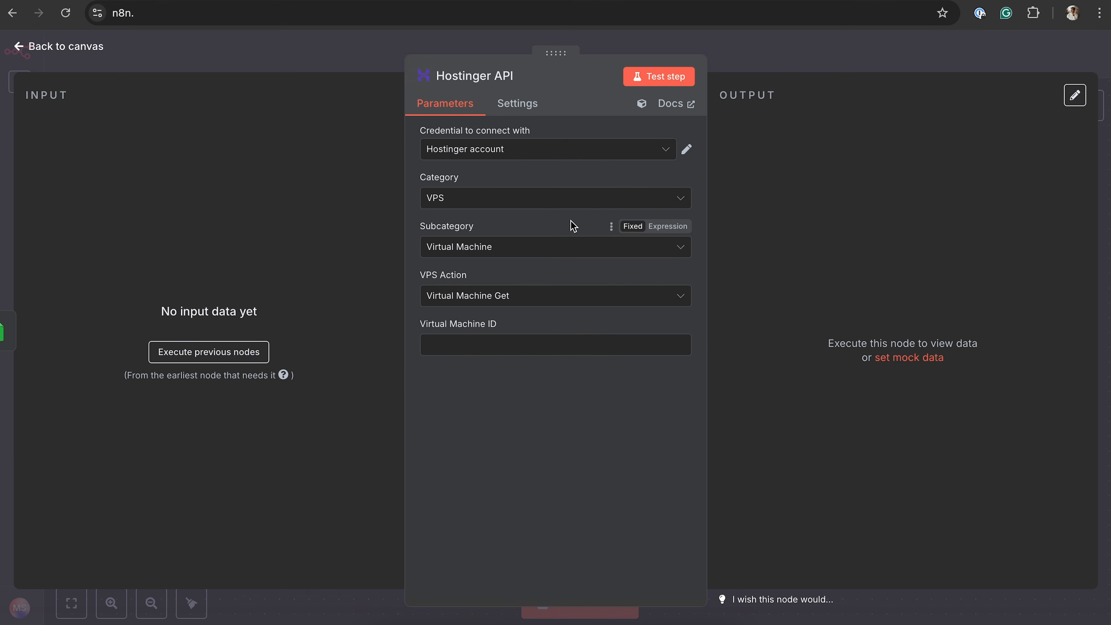
Set the Hostinger API node's category to Domains with the Check Domain Availability action, and open the node's documentation
{"action": "left_click", "coordinate": [541, 199]}
{"action": "left_click", "coordinate": [506, 286]}
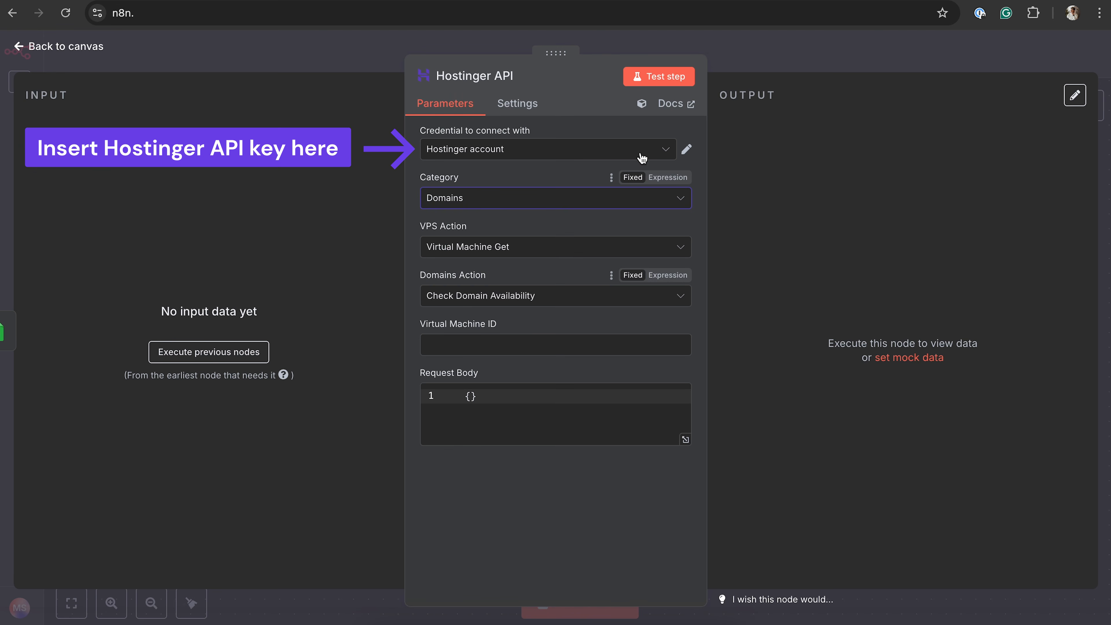
{"action": "left_click", "coordinate": [673, 106]}
Find the Check domain availability endpoint in the Hostinger API documentation and copy the JSON body from its sample request
{"action": "scroll", "coordinate": [285, 230], "scroll_direction": "down", "scroll_amount": 2}
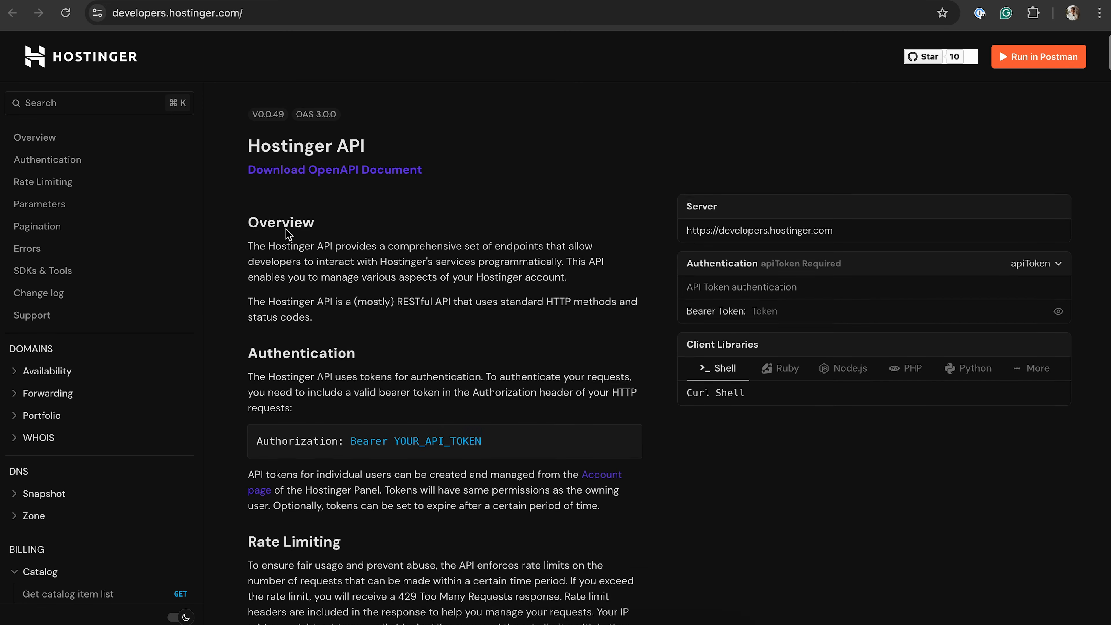
{"action": "scroll", "coordinate": [140, 372], "scroll_direction": "down", "scroll_amount": 1}
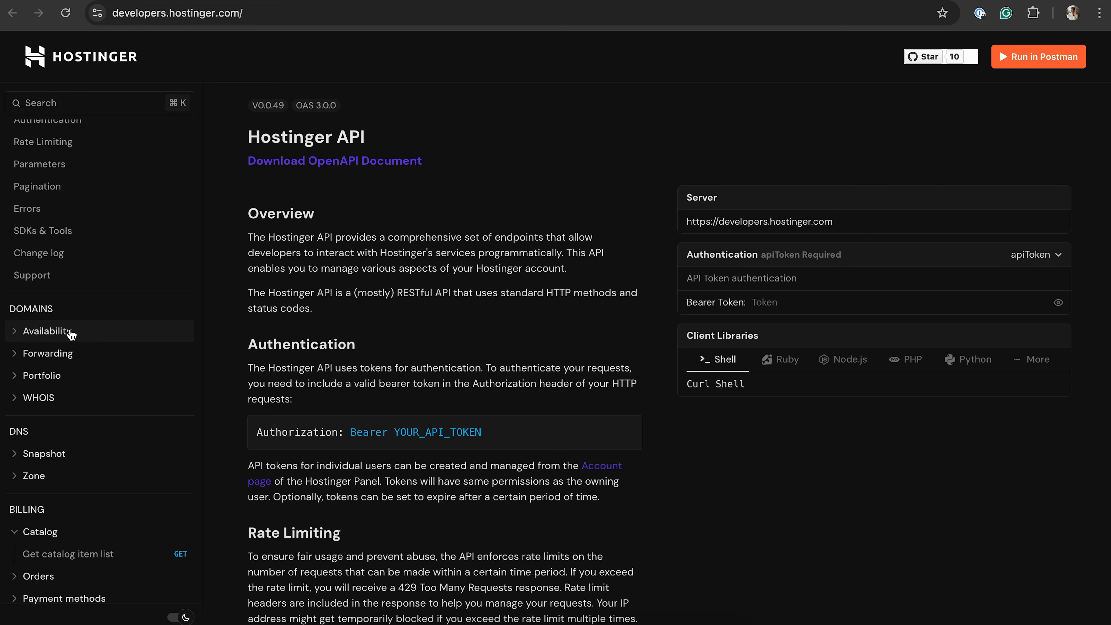
{"action": "left_click", "coordinate": [50, 333]}
{"action": "left_click", "coordinate": [92, 355]}
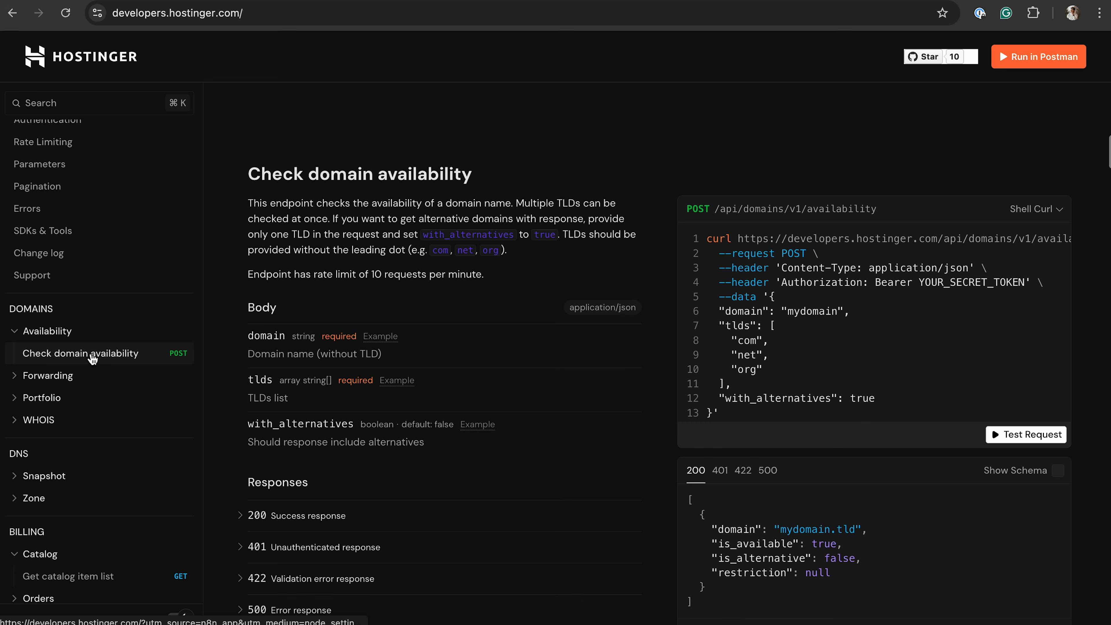
{"action": "scroll", "coordinate": [488, 360], "scroll_direction": "down", "scroll_amount": 2}
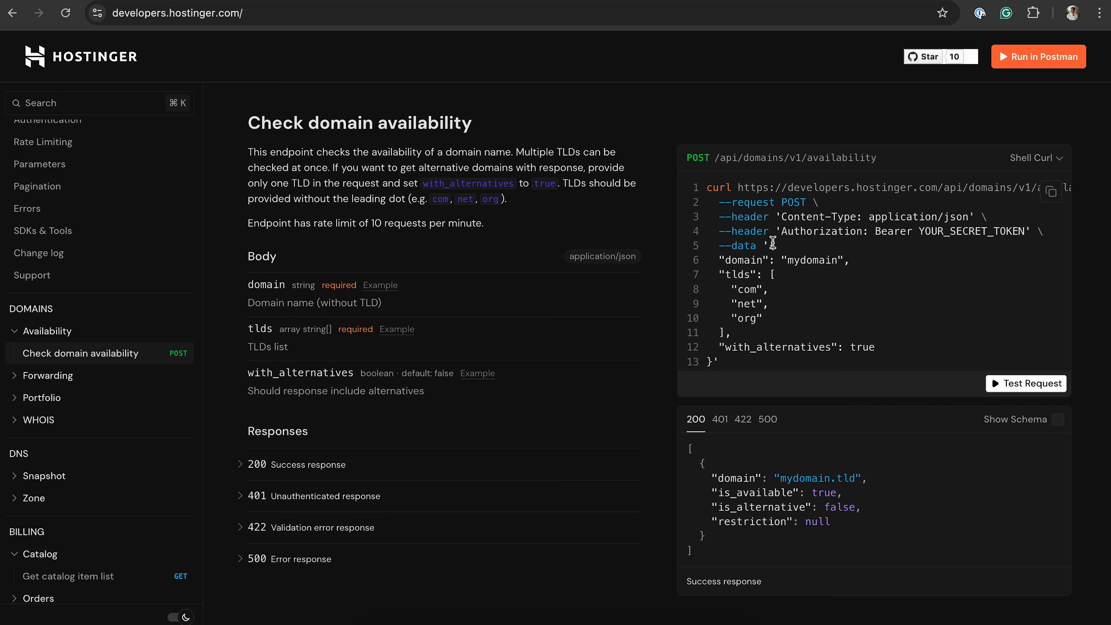
{"action": "left_click_drag", "start_coordinate": [770, 244], "coordinate": [713, 360]}
{"action": "key", "text": "ctrl+c"}
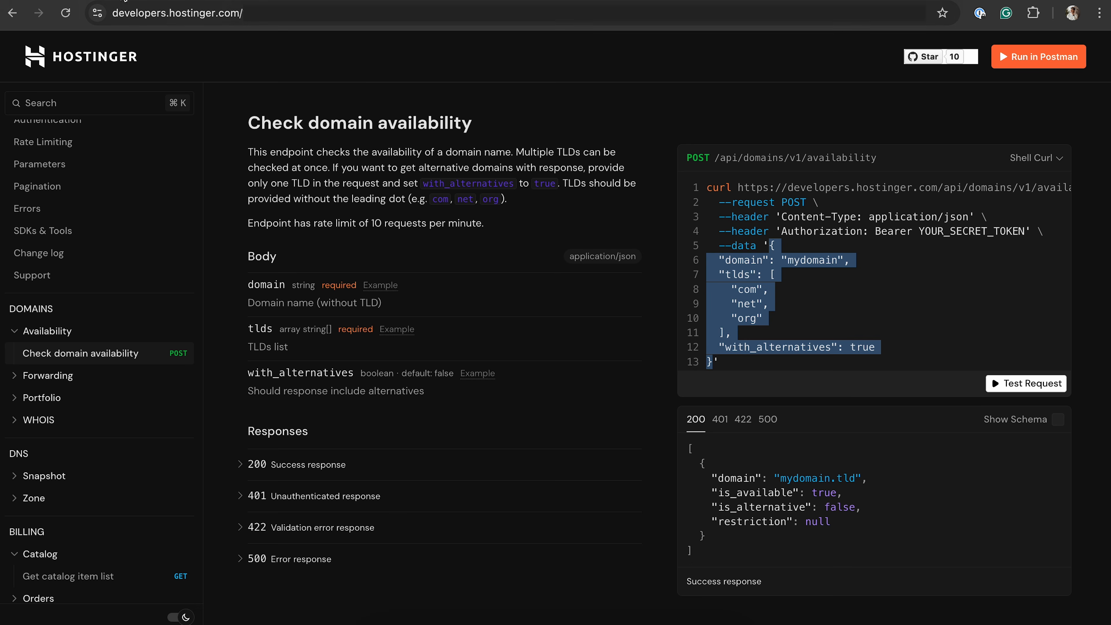
Return to the n8n workflow and replace the Hostinger API node's empty Request Body with the copied JSON
{"action": "left_click", "coordinate": [179, 1]}
{"action": "left_click", "coordinate": [540, 419]}
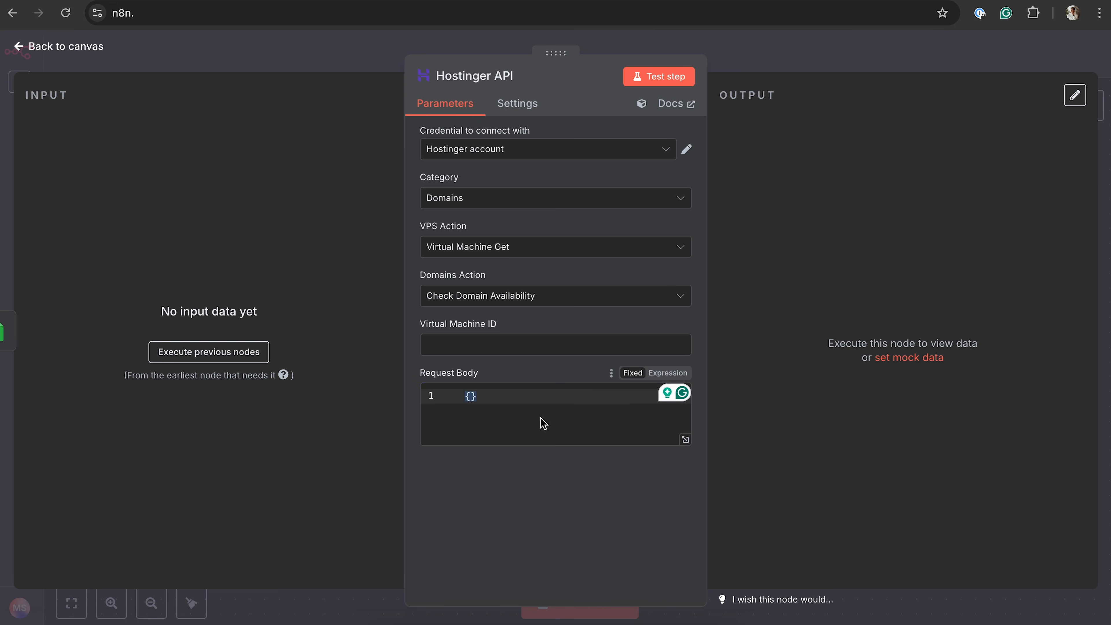
{"action": "key", "text": "ctrl+v"}
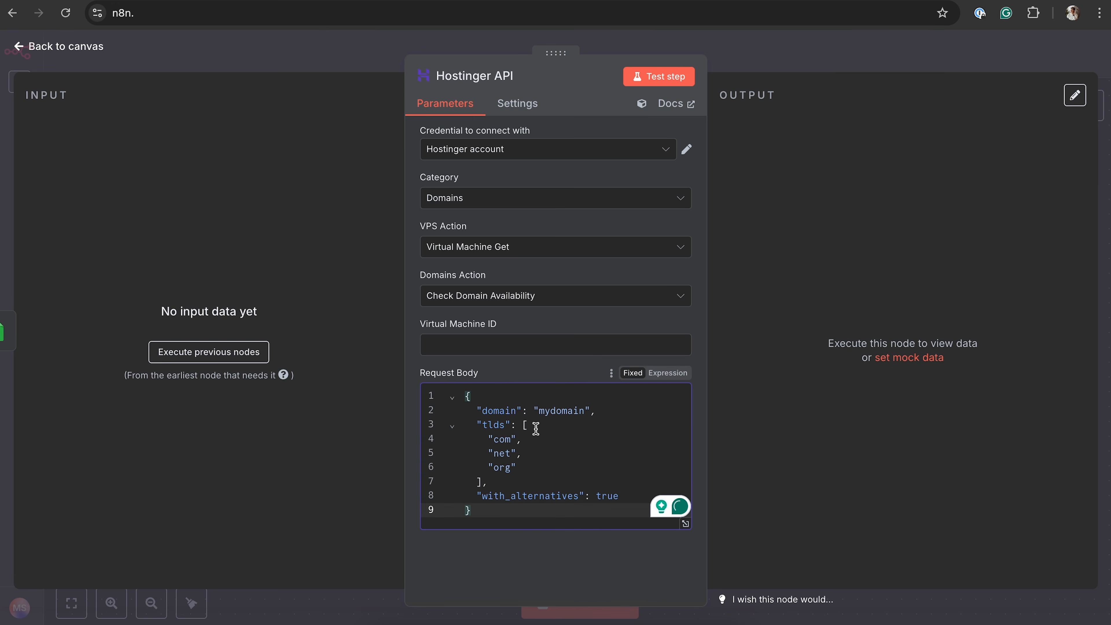
Delete the with_alternatives entry and the comma before it from the Request Body
{"action": "left_click_drag", "start_coordinate": [619, 493], "coordinate": [471, 495]}
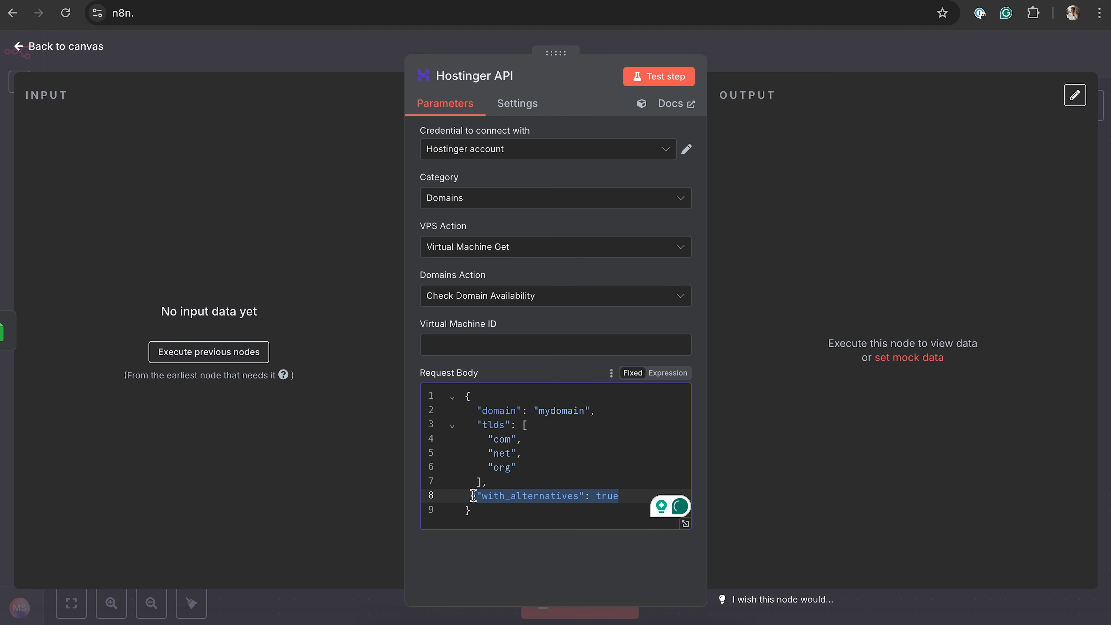
{"action": "key", "text": "BackSpace"}
{"action": "key", "text": "BackSpace"}
{"action": "key", "text": "BackSpace"}
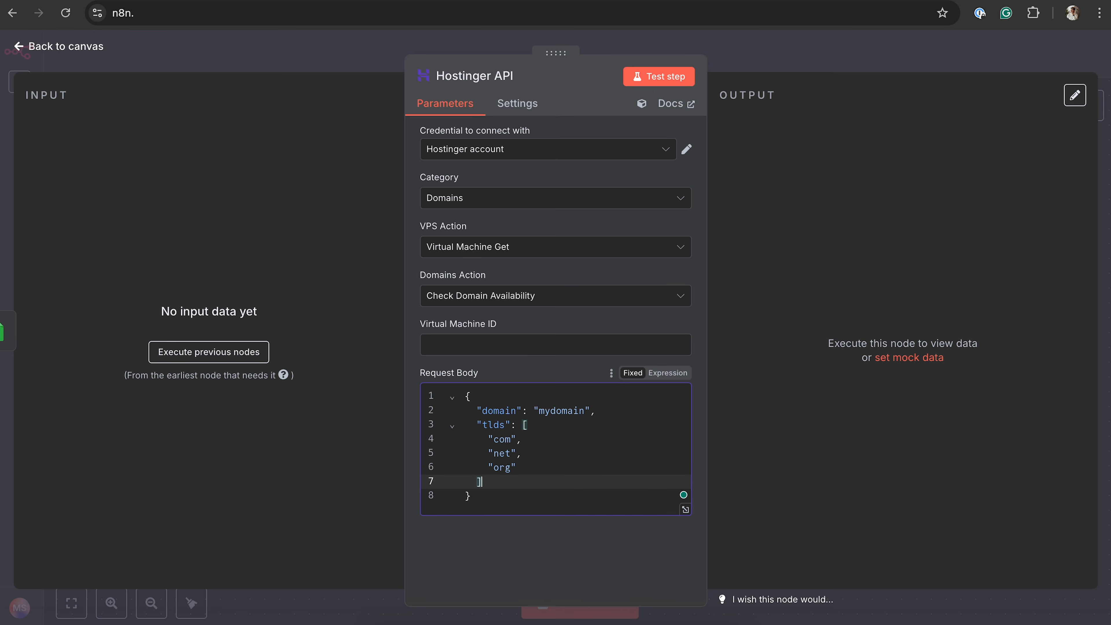
{"action": "left_click", "coordinate": [553, 410]}
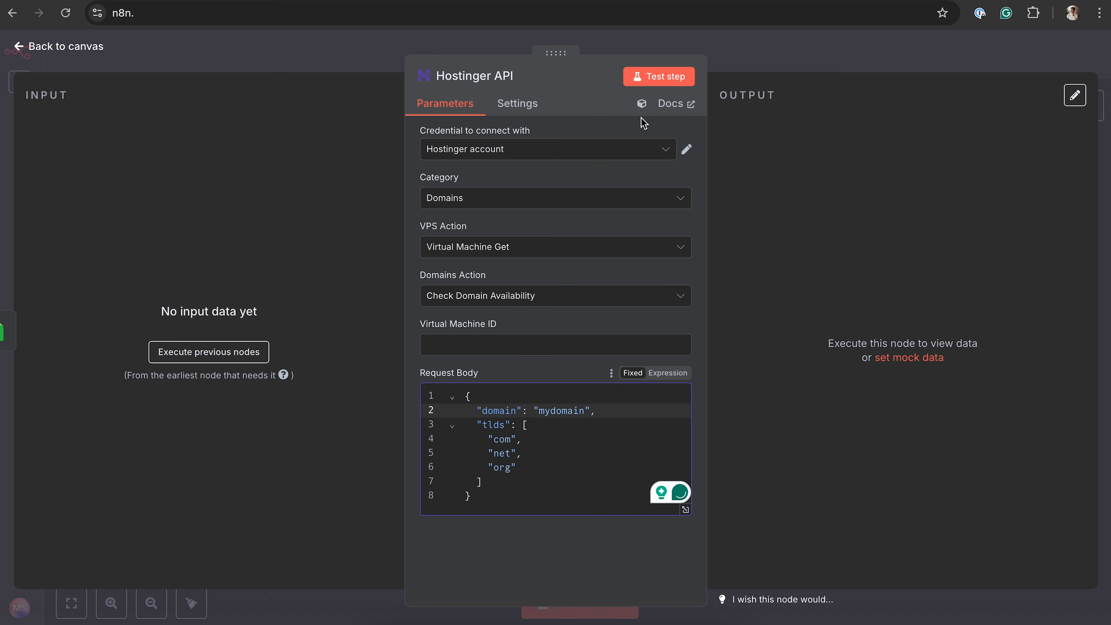
Test the Hostinger API node with the sample domain mydomain and look through the response
{"action": "left_click", "coordinate": [673, 78]}
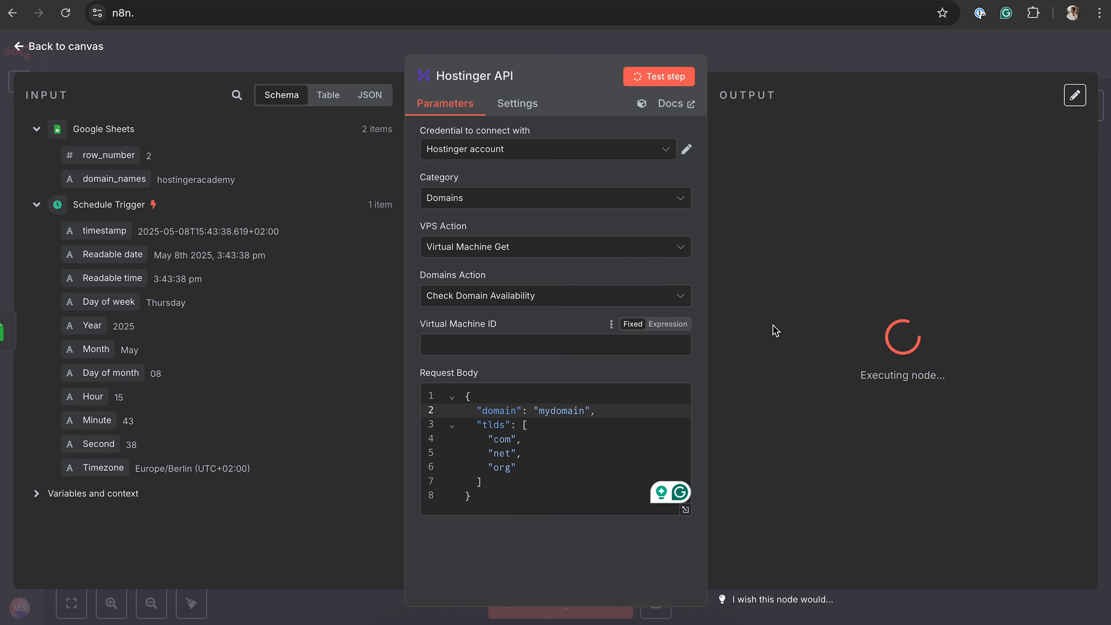
{"action": "scroll", "coordinate": [881, 304], "scroll_direction": "down", "scroll_amount": 1}
{"action": "scroll", "coordinate": [801, 281], "scroll_direction": "up", "scroll_amount": 1}
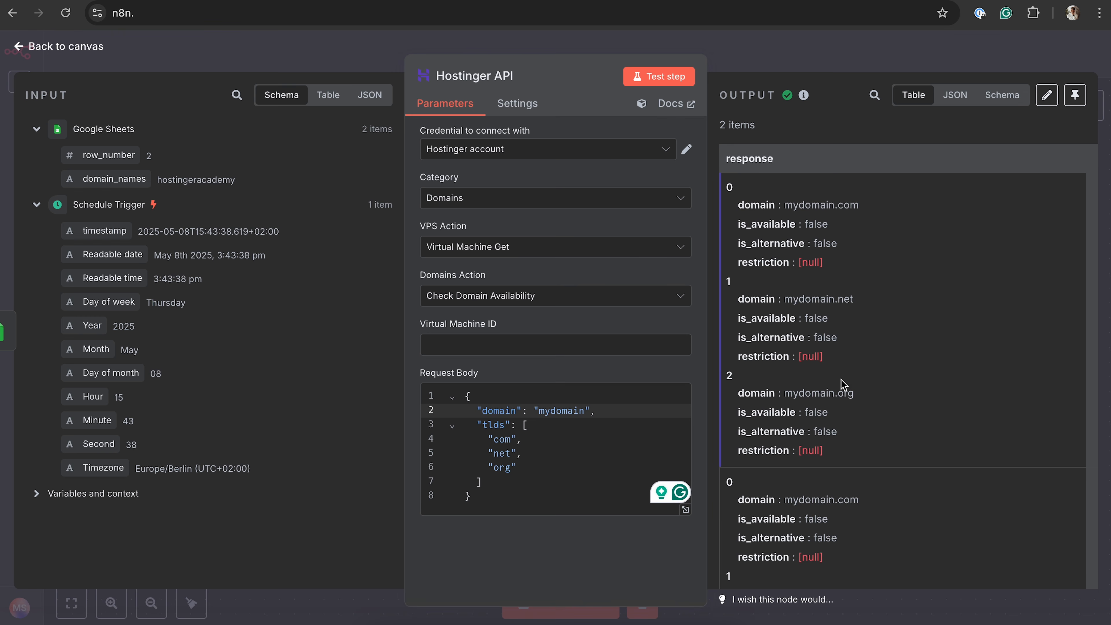
{"action": "scroll", "coordinate": [801, 394], "scroll_direction": "down", "scroll_amount": 1}
{"action": "scroll", "coordinate": [819, 289], "scroll_direction": "up", "scroll_amount": 1}
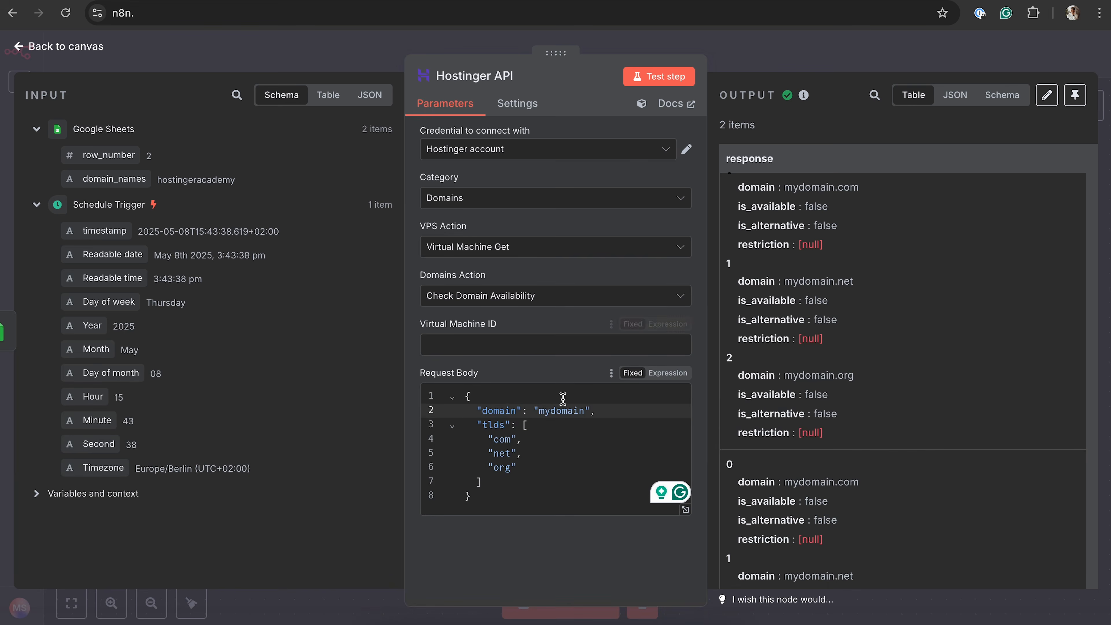
Replace mydomain in the Request Body with the domain_names field from the Google Sheets node
{"action": "double_click", "coordinate": [559, 410]}
{"action": "left_click", "coordinate": [555, 414]}
{"action": "double_click", "coordinate": [568, 416]}
{"action": "key", "text": "BackSpace"}
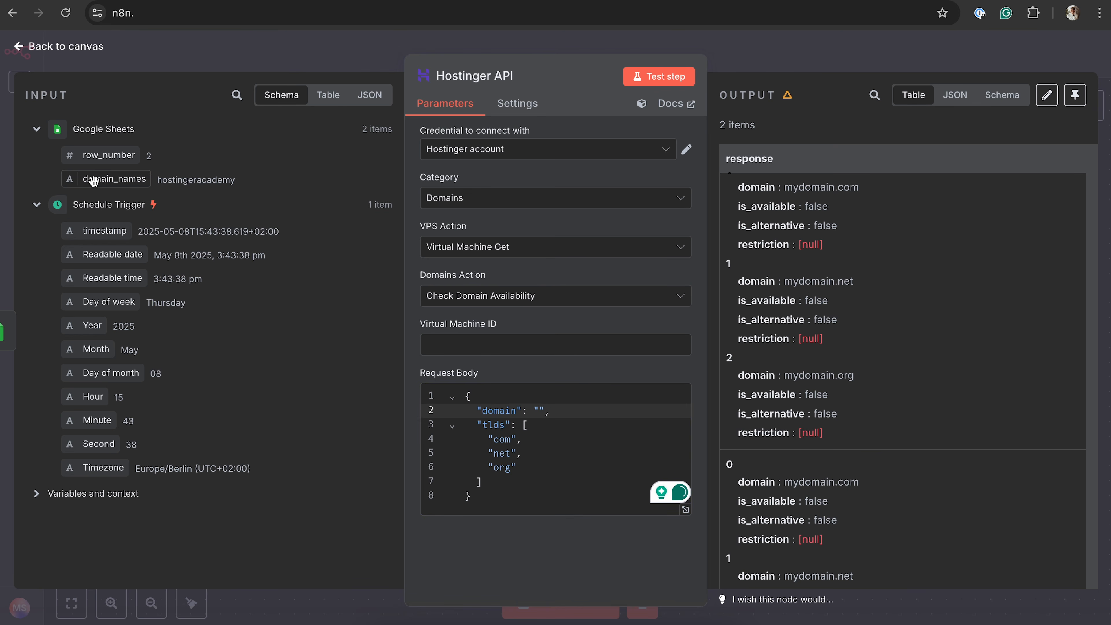
{"action": "left_click_drag", "start_coordinate": [93, 181], "coordinate": [541, 412]}
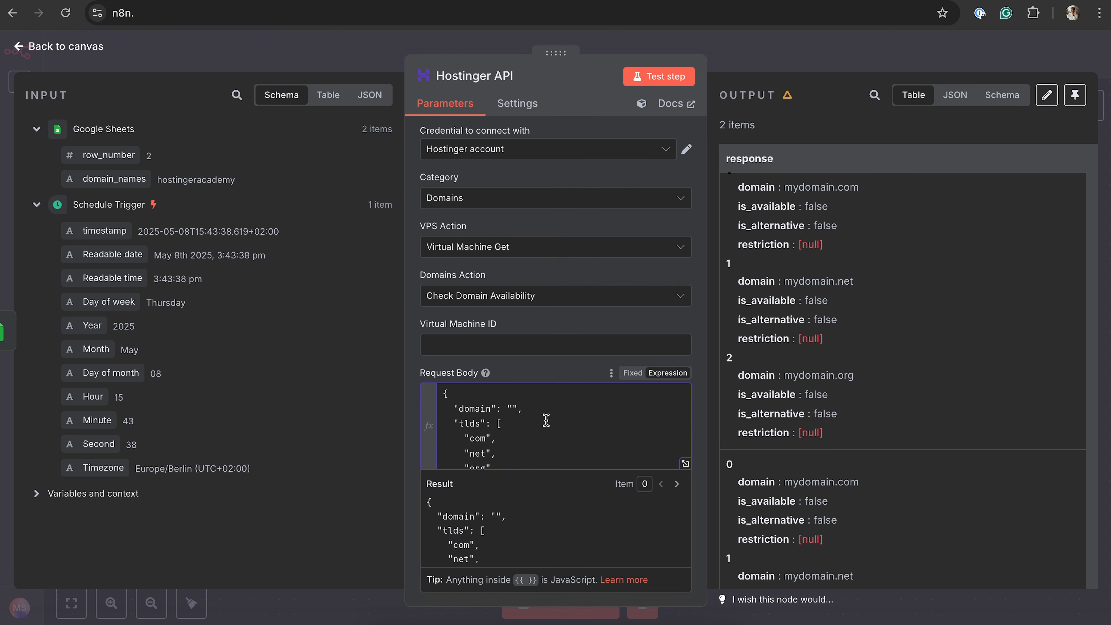
Test the Hostinger API node with the spreadsheet's domain names and review the is_available value for each domain
{"action": "left_click", "coordinate": [660, 77]}
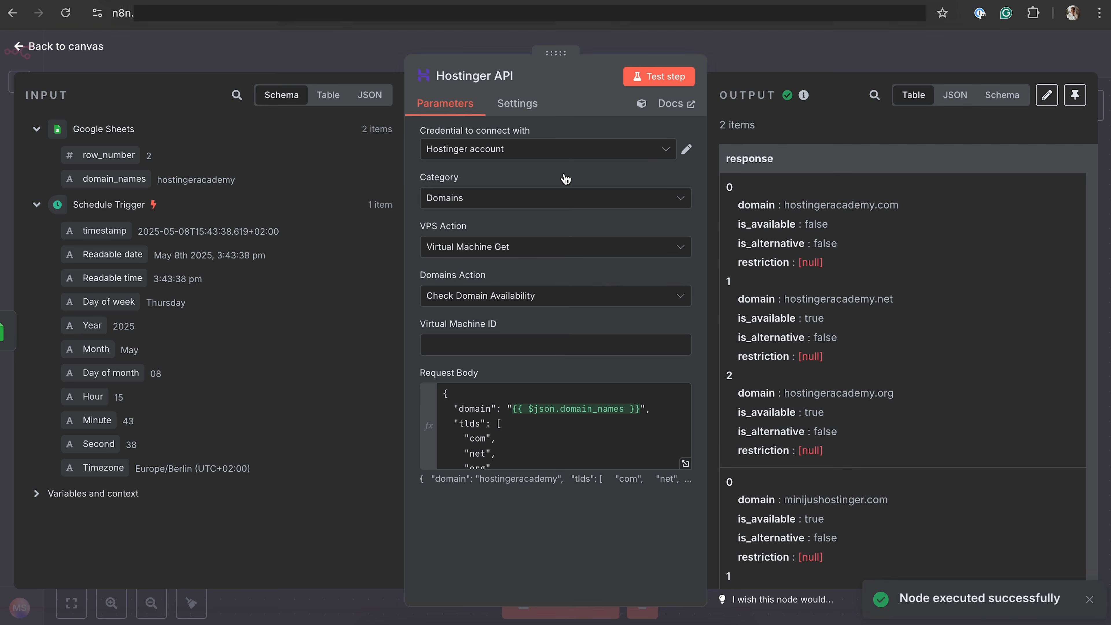
{"action": "scroll", "coordinate": [831, 267], "scroll_direction": "down", "scroll_amount": 1}
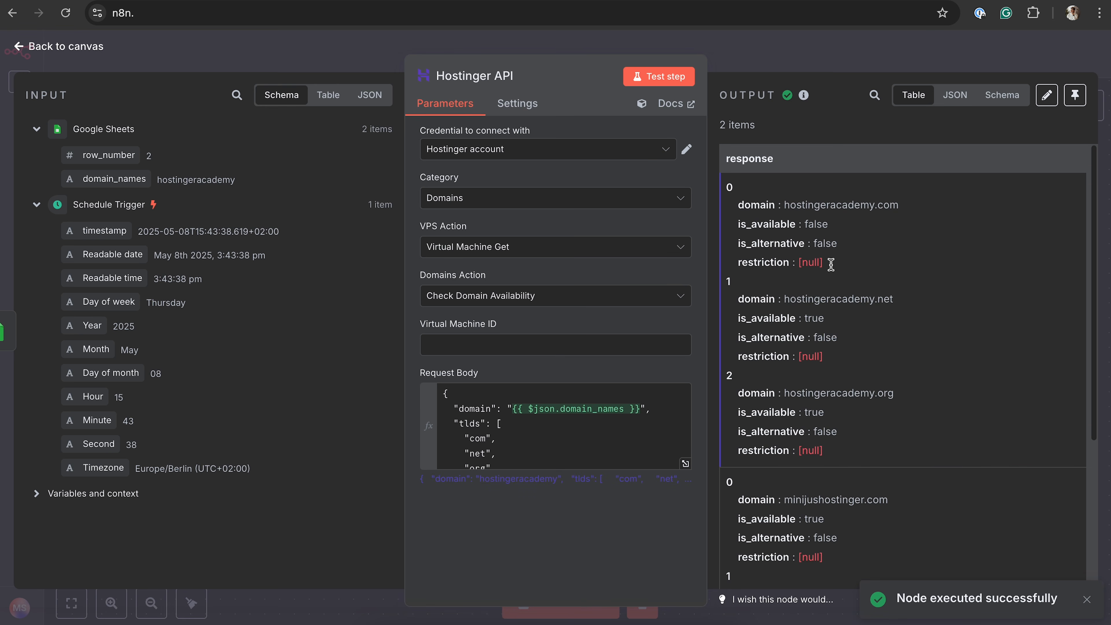
{"action": "scroll", "coordinate": [865, 258], "scroll_direction": "up", "scroll_amount": 1}
{"action": "left_click_drag", "start_coordinate": [785, 204], "coordinate": [900, 206]}
{"action": "left_click_drag", "start_coordinate": [813, 299], "coordinate": [936, 298]}
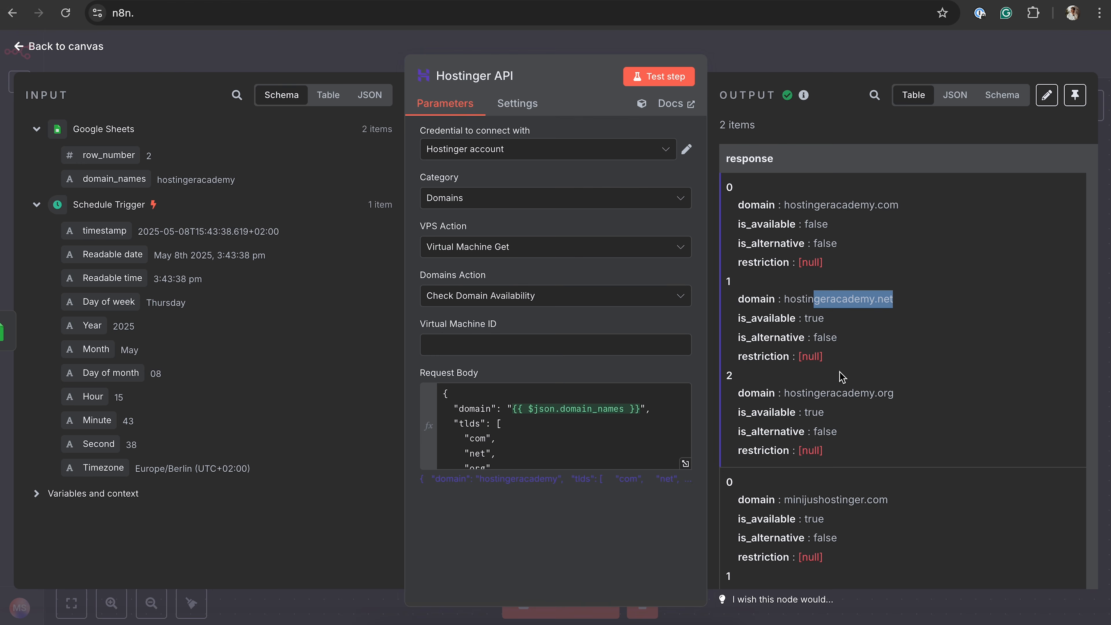
{"action": "left_click", "coordinate": [807, 233]}
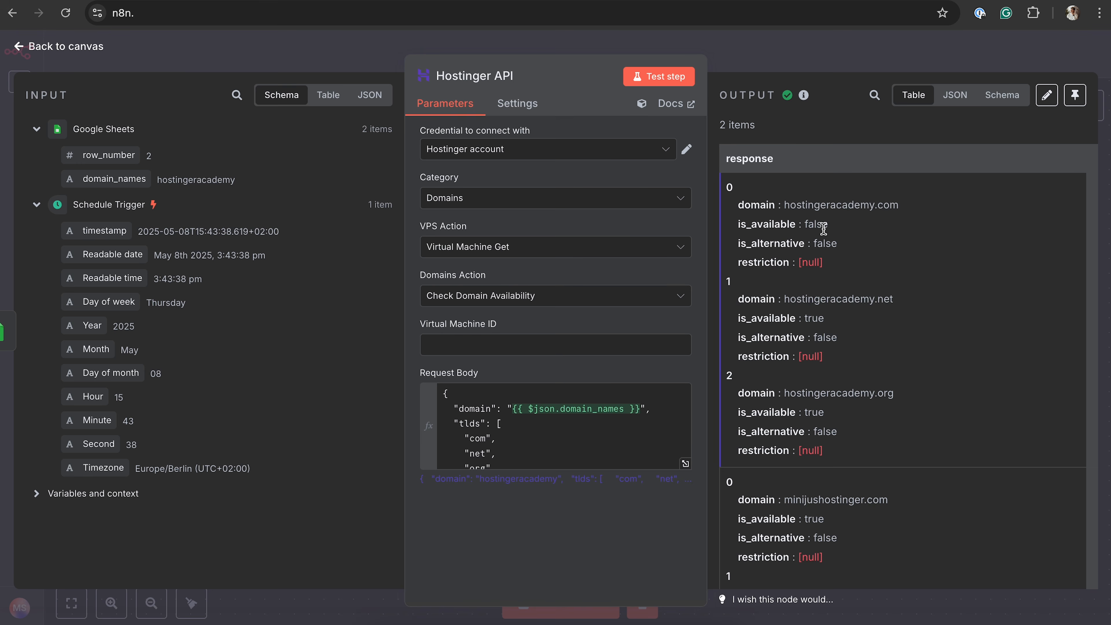
{"action": "left_click_drag", "start_coordinate": [808, 319], "coordinate": [820, 319]}
{"action": "left_click", "coordinate": [815, 409]}
{"action": "scroll", "coordinate": [816, 425], "scroll_direction": "down", "scroll_amount": 6}
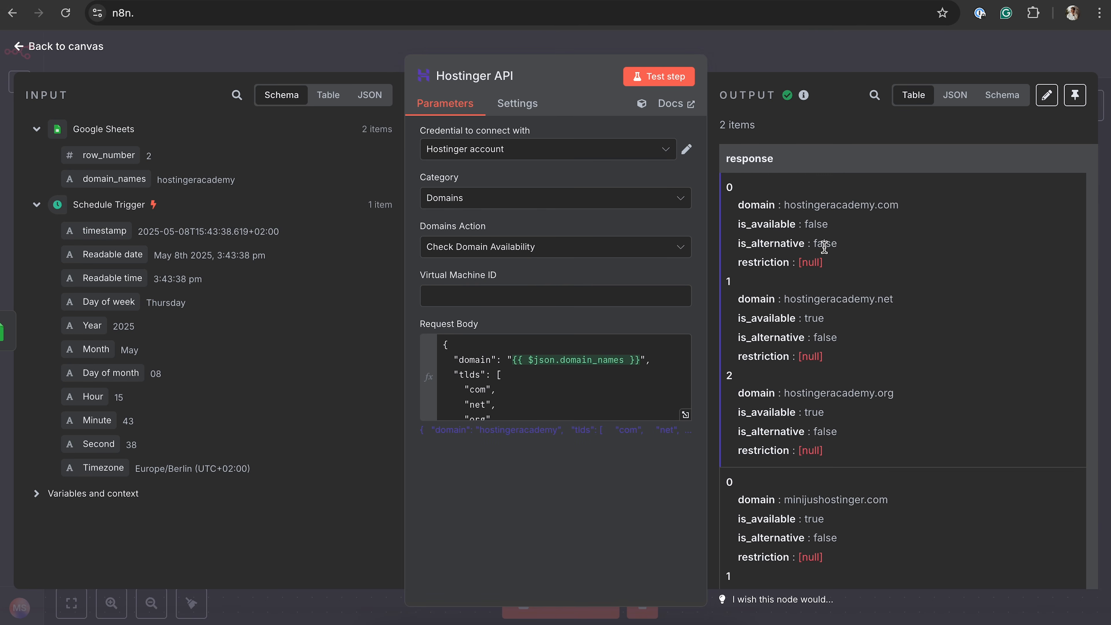
{"action": "scroll", "coordinate": [824, 247], "scroll_direction": "down", "scroll_amount": 5}
Return to the canvas and add a Split Out node after the Hostinger API node
{"action": "left_click", "coordinate": [771, 47]}
{"action": "left_click", "coordinate": [734, 332]}
{"action": "type", "text": "split"}
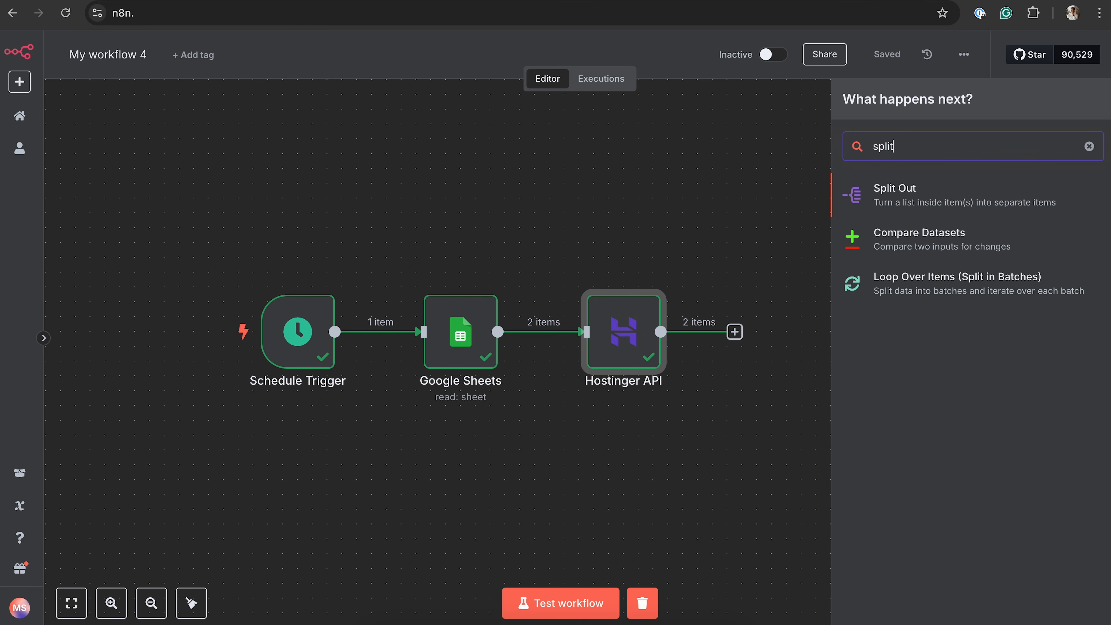
{"action": "left_click", "coordinate": [898, 201]}
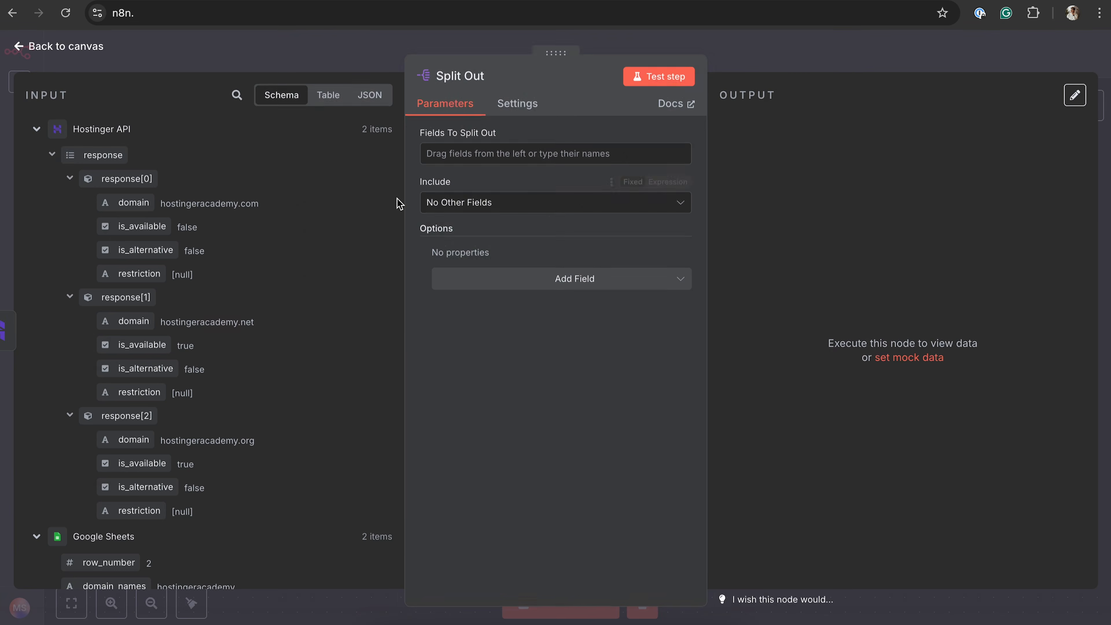
Set the Split Out node to split the response field, test it and view its output as JSON
{"action": "left_click_drag", "start_coordinate": [94, 155], "coordinate": [482, 151]}
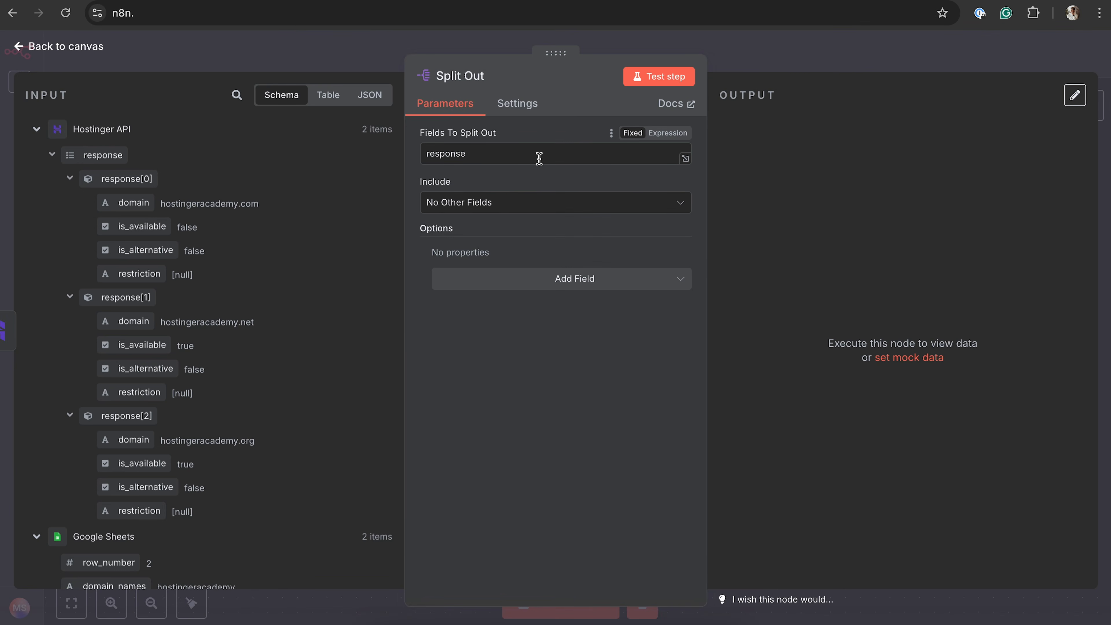
{"action": "left_click", "coordinate": [656, 77]}
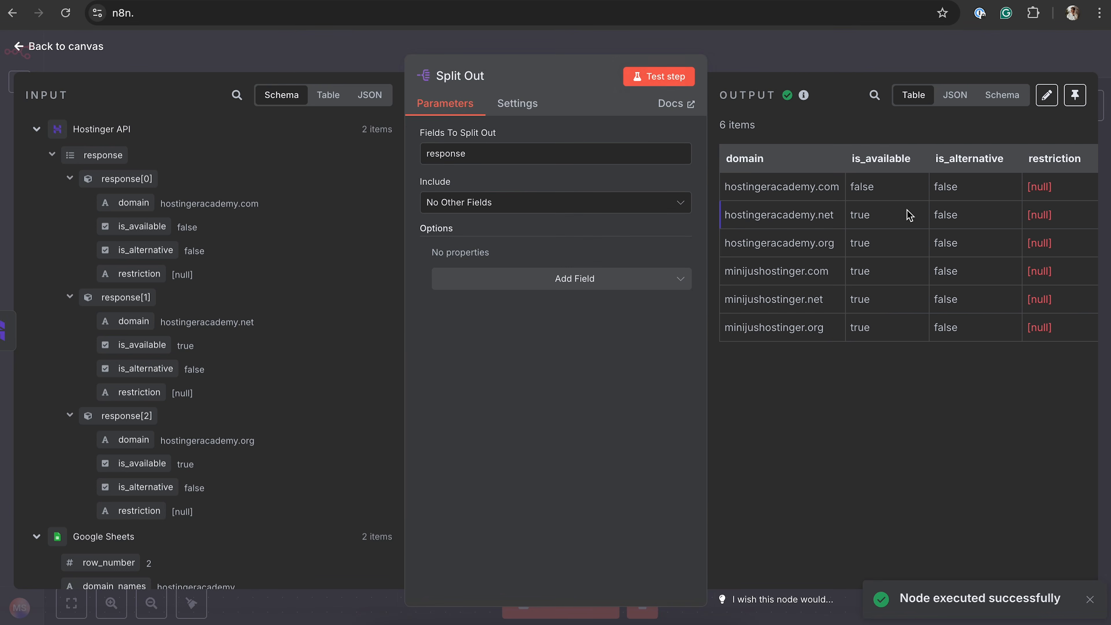
{"action": "left_click", "coordinate": [956, 94]}
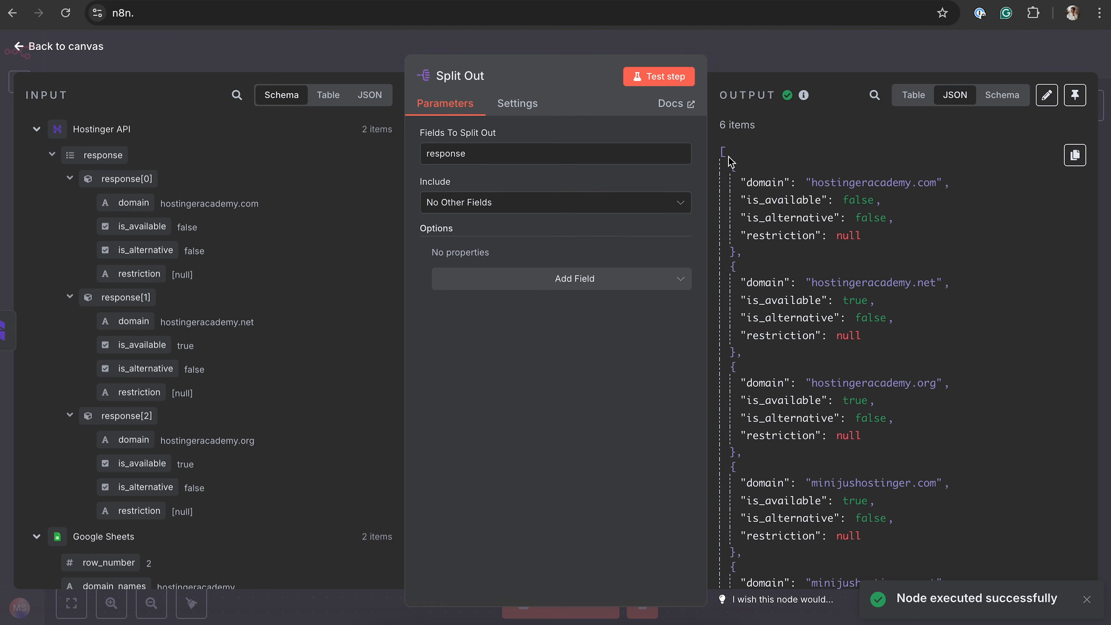
{"action": "key", "text": "Escape"}
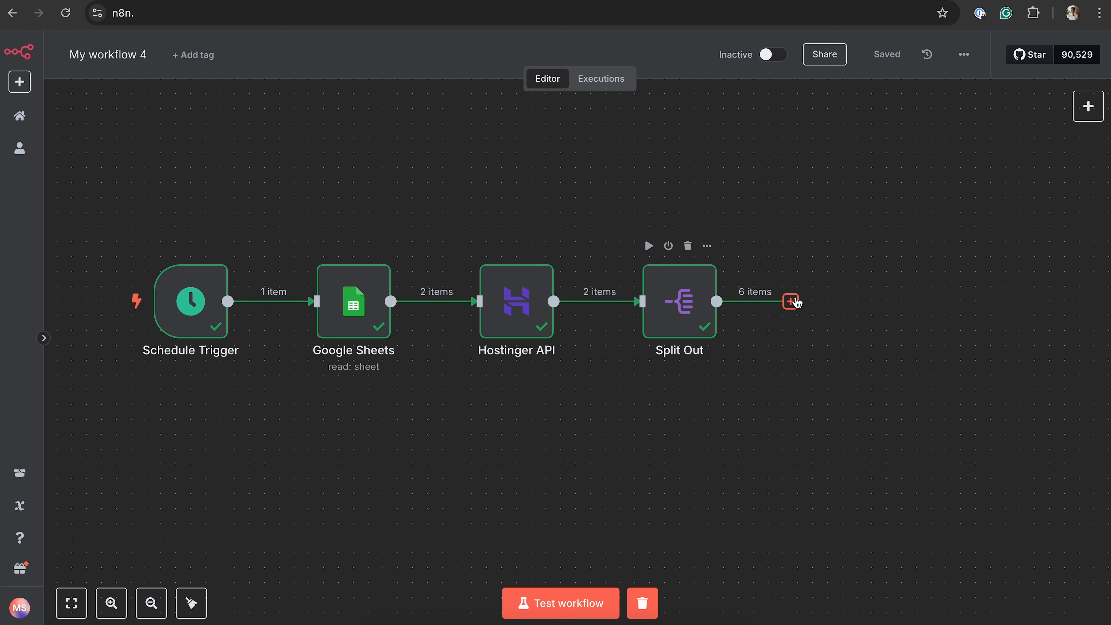
Add a Filter node after the Split Out node
{"action": "left_click", "coordinate": [791, 301]}
{"action": "type", "text": "filter"}
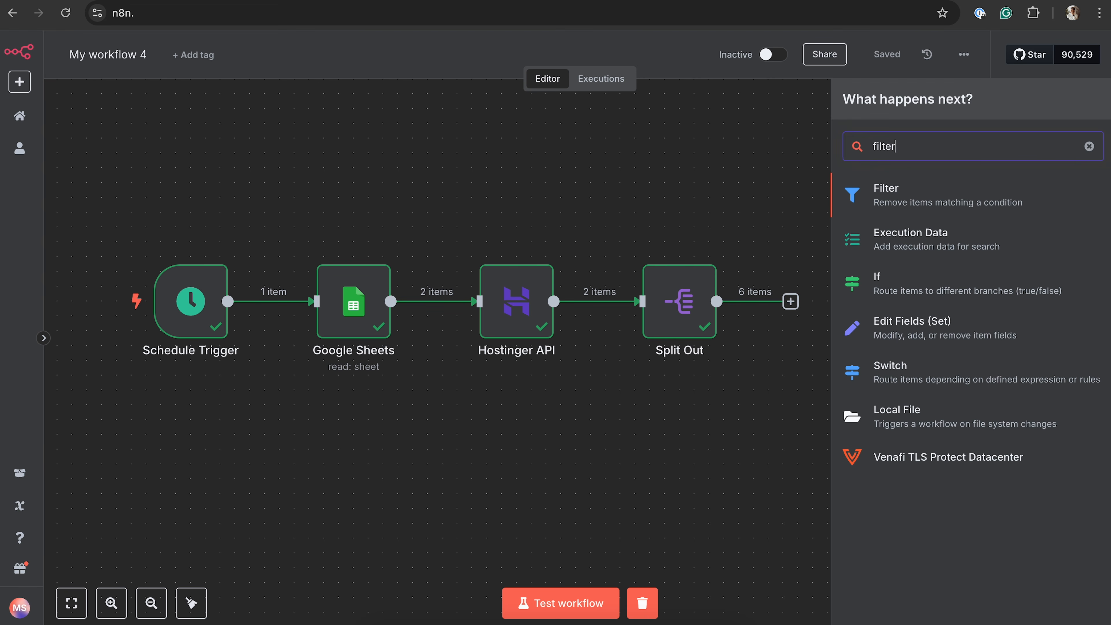
{"action": "left_click", "coordinate": [919, 199]}
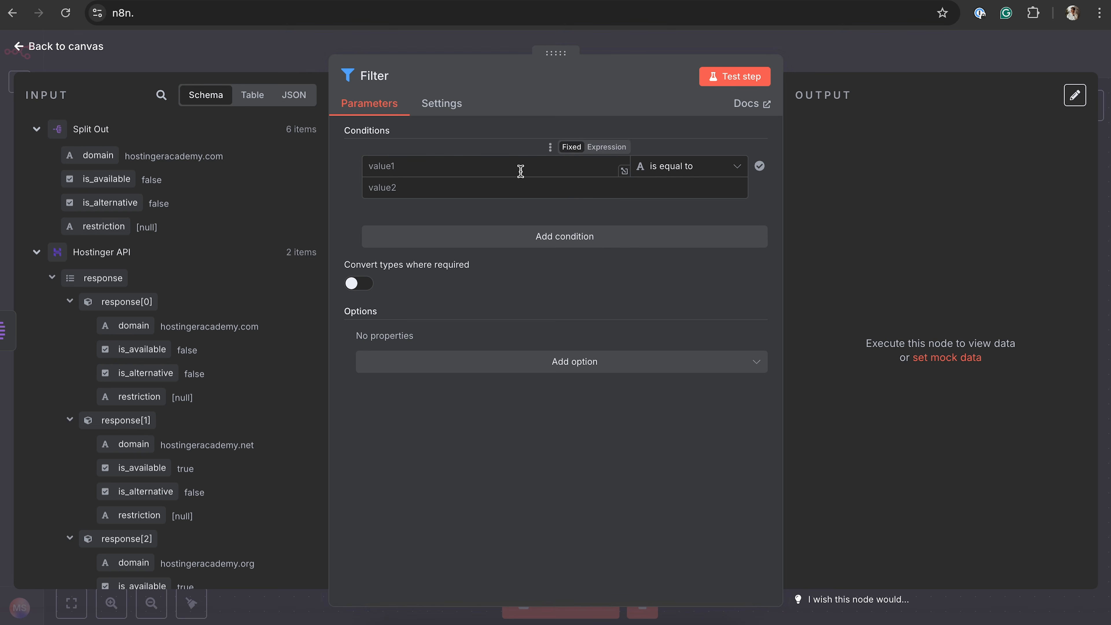
Set the Filter condition to keep items where the Split Out node's is_available field is true, using the Boolean comparison
{"action": "left_click_drag", "start_coordinate": [89, 180], "coordinate": [394, 166]}
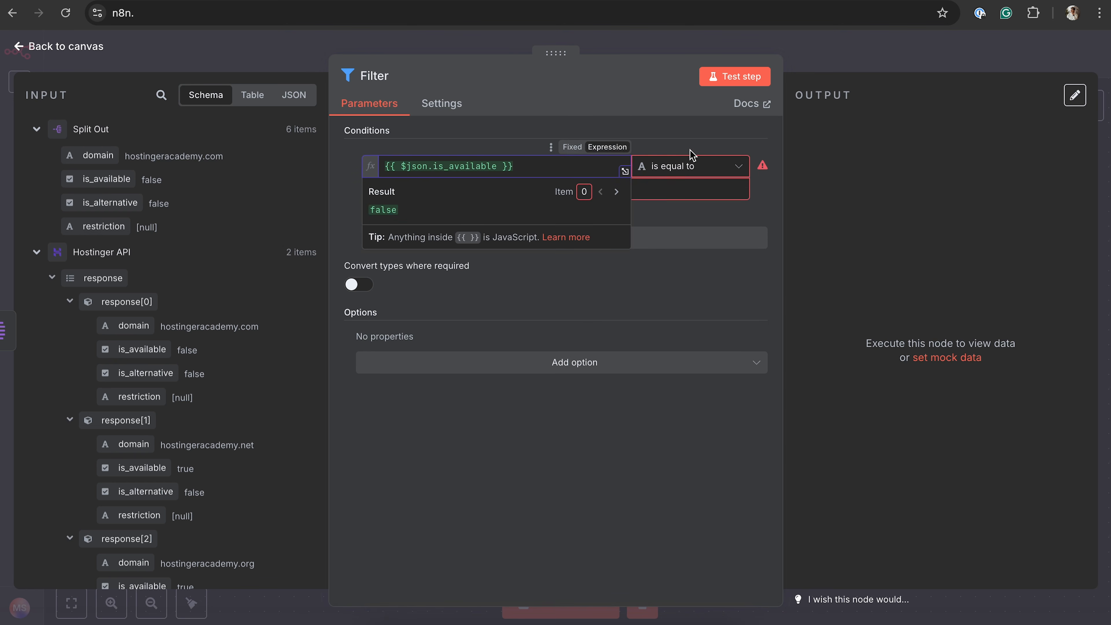
{"action": "left_click", "coordinate": [683, 171]}
{"action": "mouse_move", "coordinate": [698, 280]}
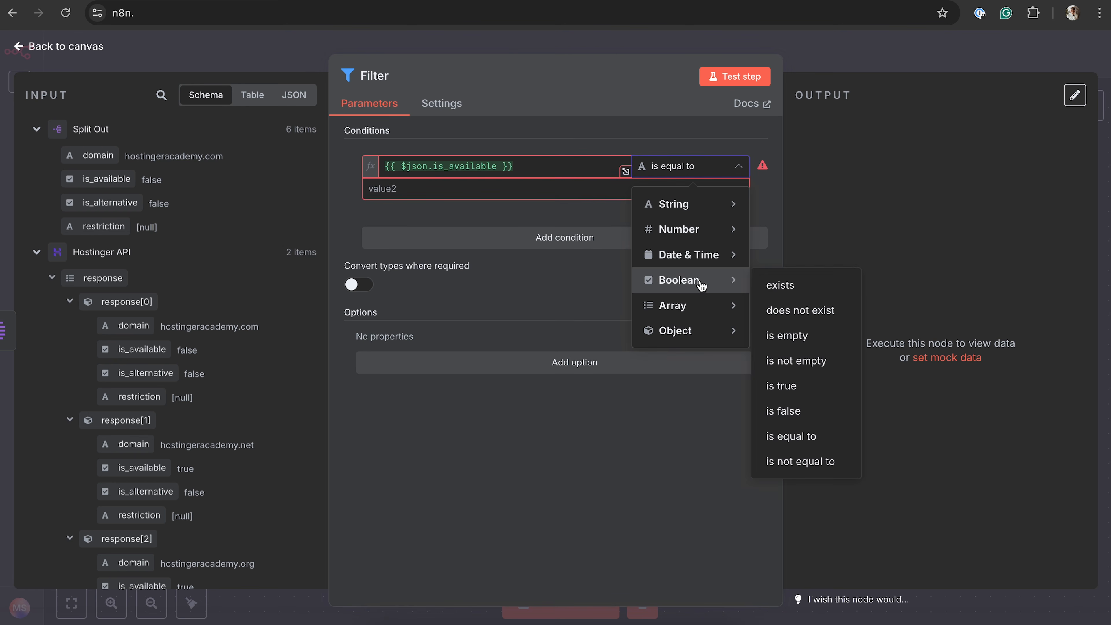
{"action": "left_click", "coordinate": [796, 388]}
Test the Filter node and examine both its kept and discarded domains
{"action": "left_click", "coordinate": [740, 77]}
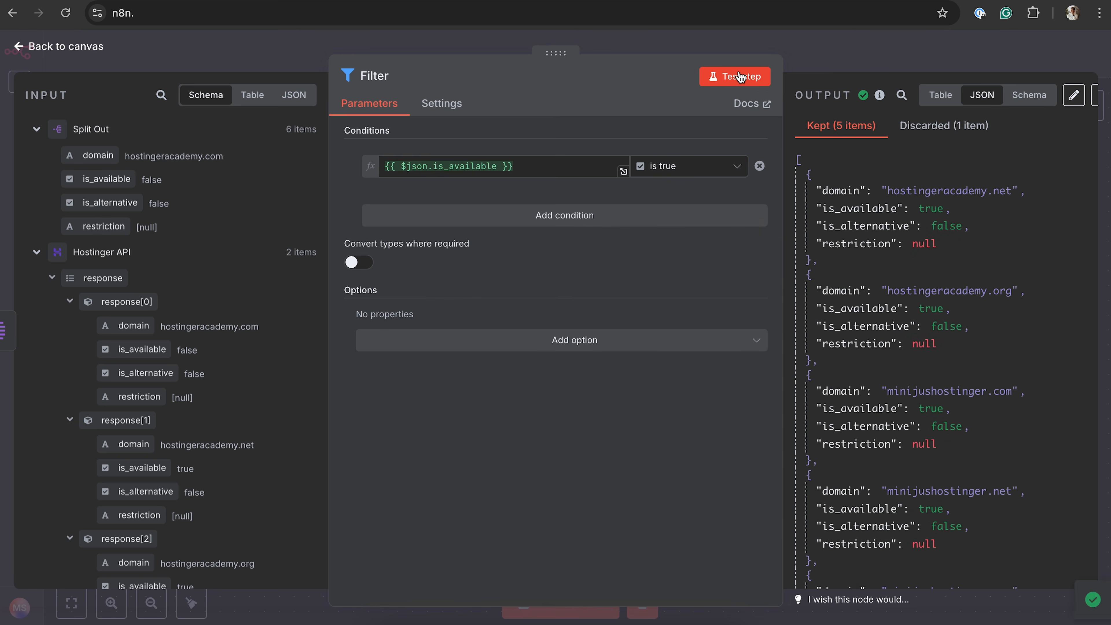
{"action": "scroll", "coordinate": [932, 307], "scroll_direction": "down", "scroll_amount": 4}
{"action": "scroll", "coordinate": [932, 307], "scroll_direction": "up", "scroll_amount": 4}
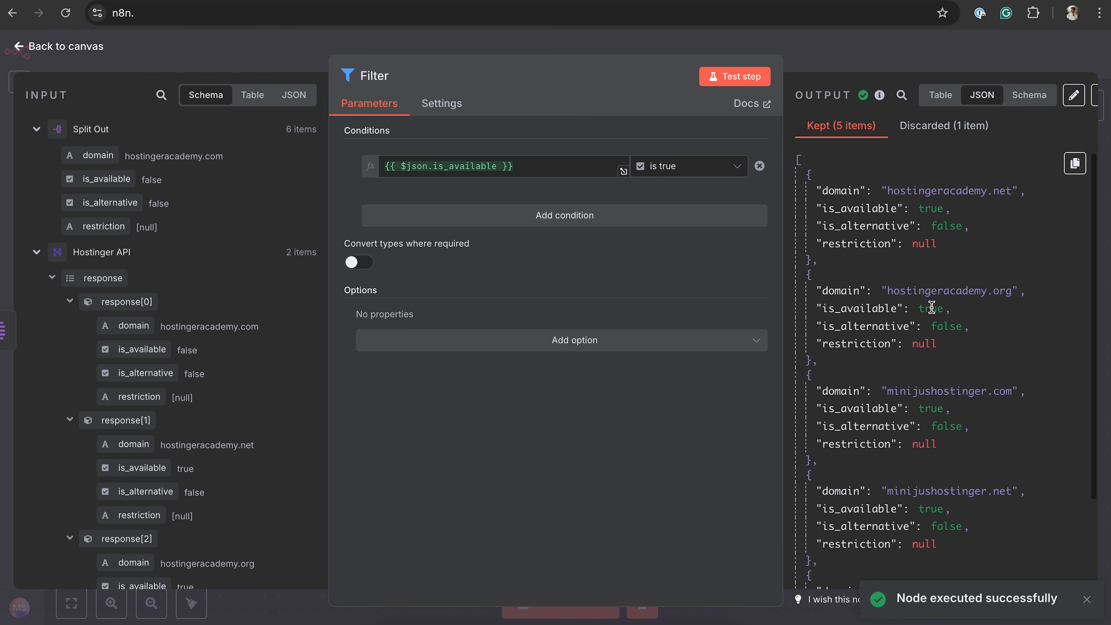
{"action": "scroll", "coordinate": [930, 302], "scroll_direction": "down", "scroll_amount": 3}
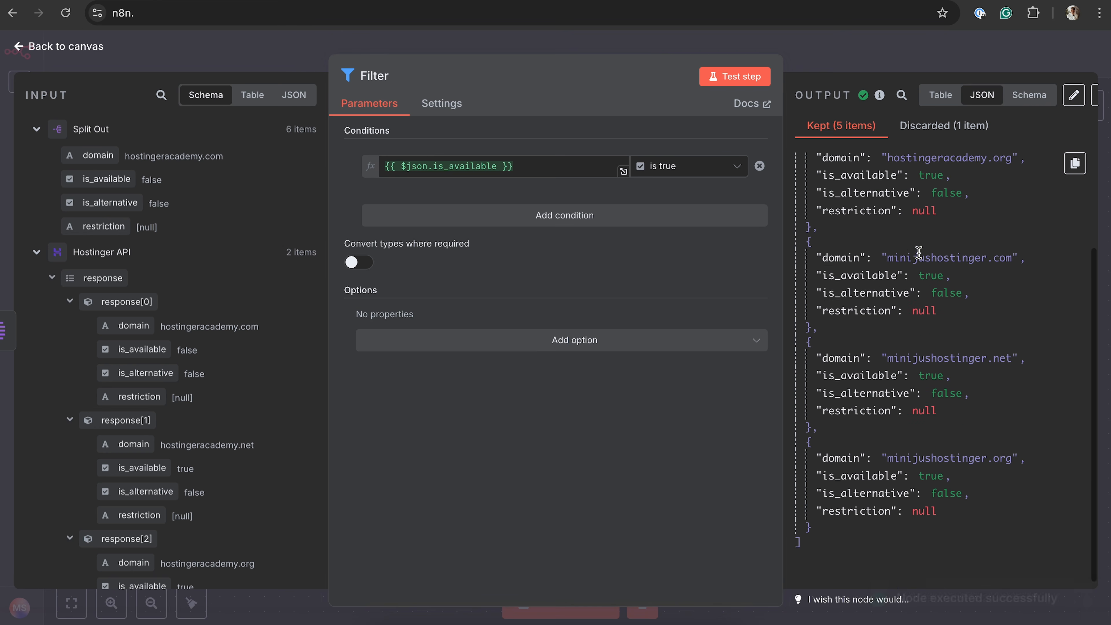
{"action": "scroll", "coordinate": [919, 253], "scroll_direction": "up", "scroll_amount": 3}
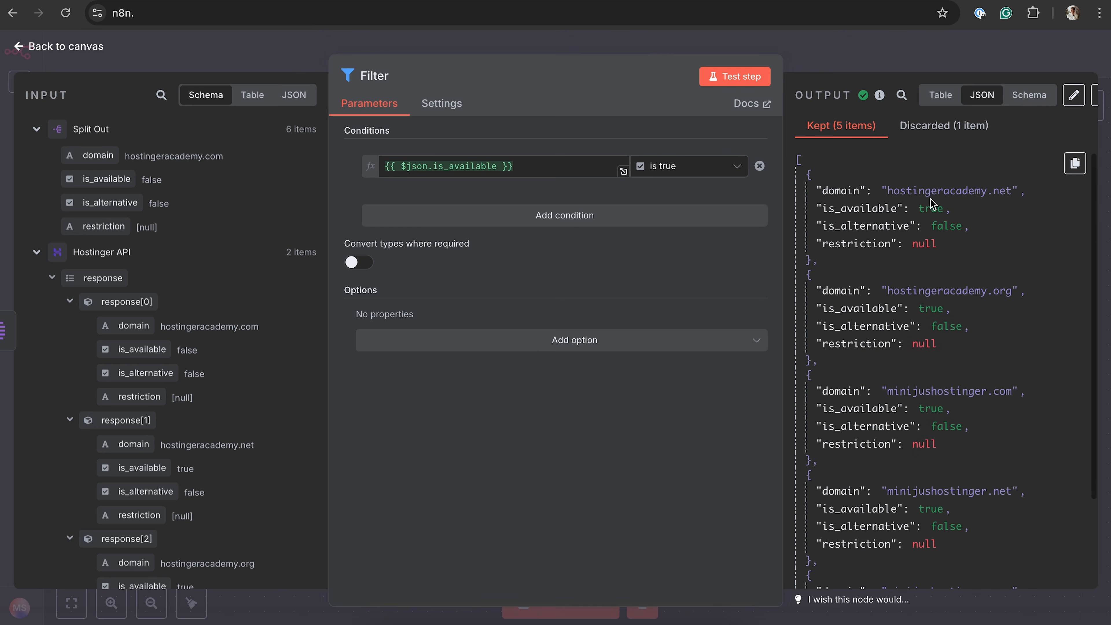
{"action": "left_click", "coordinate": [942, 136]}
{"action": "left_click_drag", "start_coordinate": [889, 191], "coordinate": [1008, 191]}
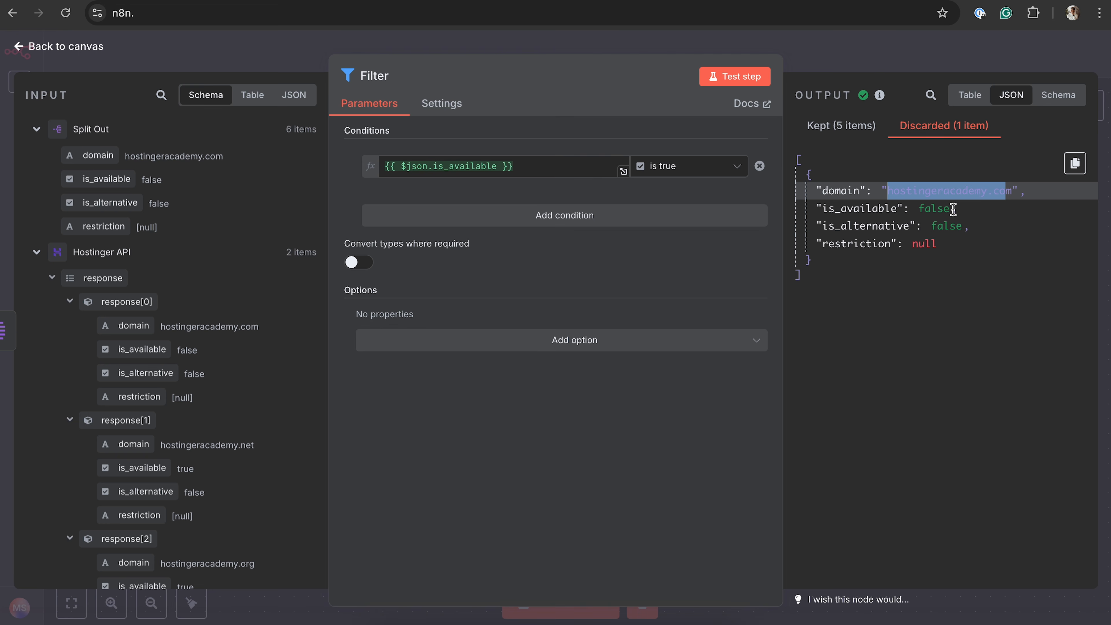
Recheck the Filter node's kept items and add a Slack node for sending a message to its Kept output
{"action": "left_click", "coordinate": [827, 125]}
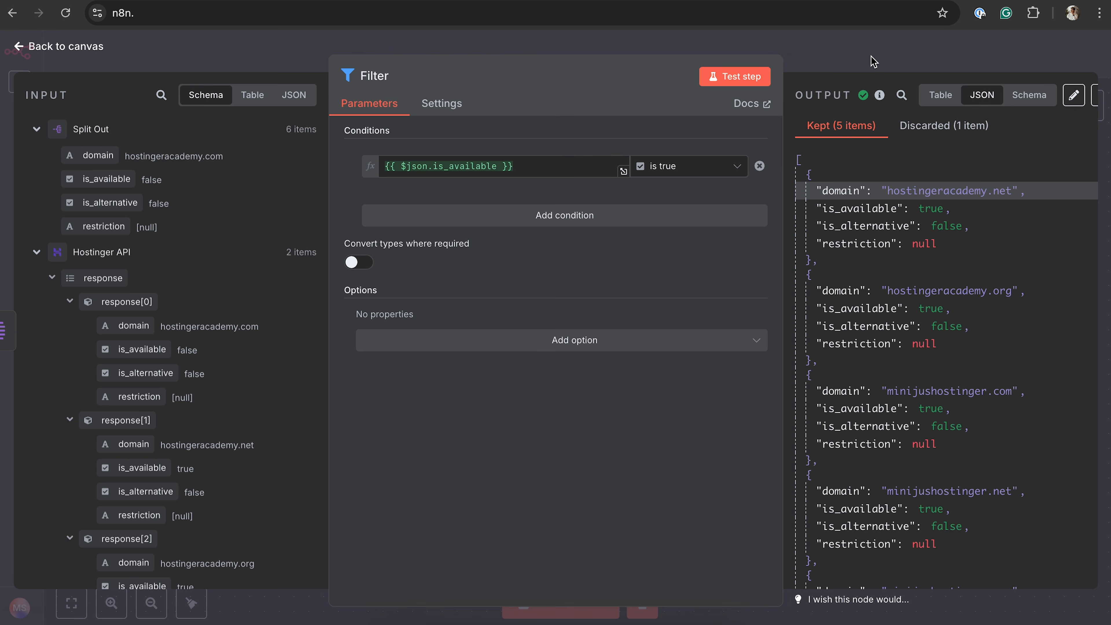
{"action": "left_click", "coordinate": [874, 61]}
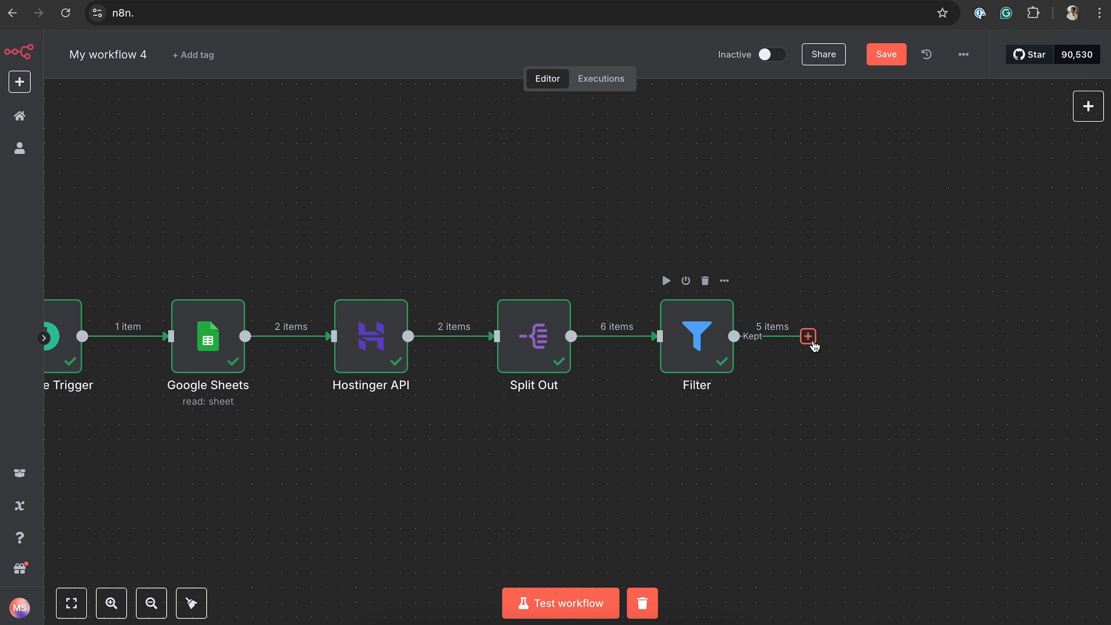
{"action": "scroll", "coordinate": [813, 344], "scroll_direction": "right", "scroll_amount": 1}
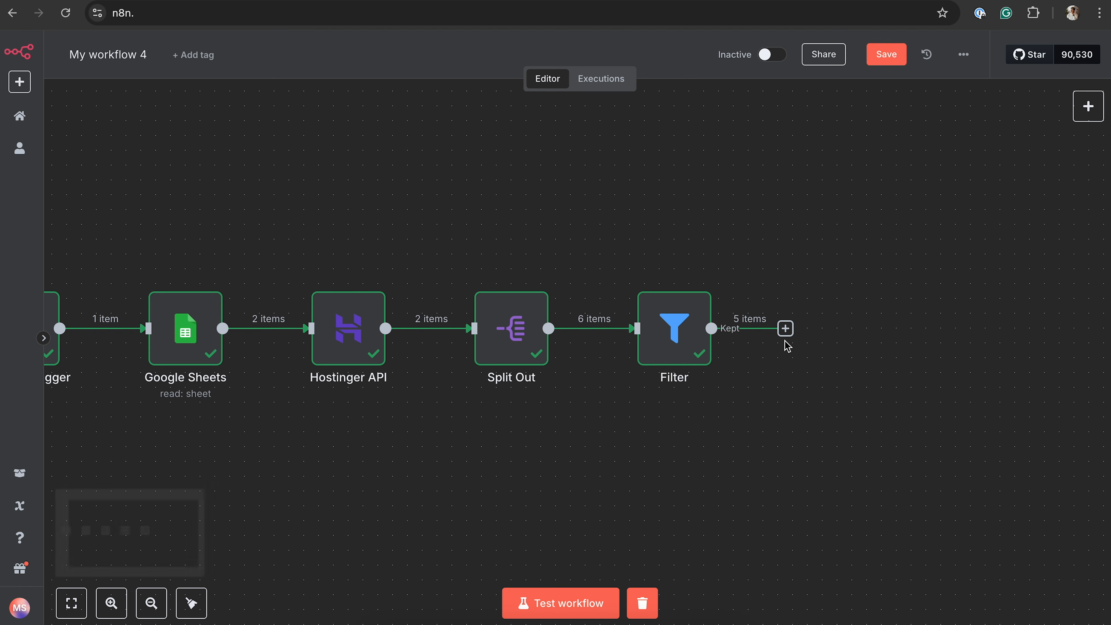
{"action": "left_click", "coordinate": [786, 328]}
{"action": "type", "text": "slack"}
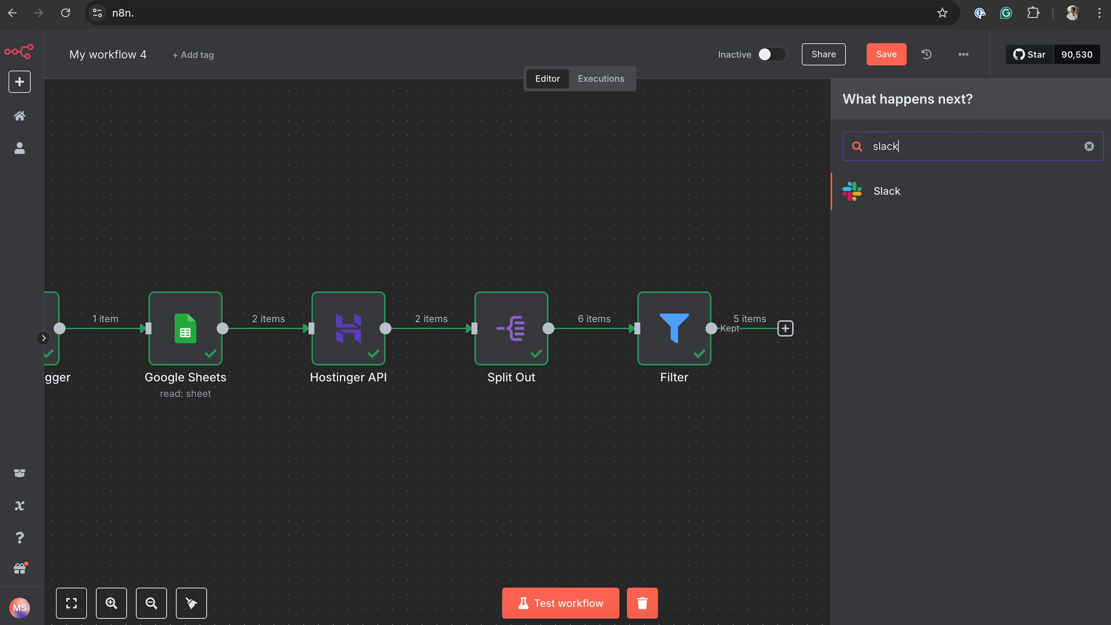
{"action": "left_click", "coordinate": [919, 191]}
{"action": "scroll", "coordinate": [908, 429], "scroll_direction": "down", "scroll_amount": 10}
{"action": "scroll", "coordinate": [916, 439], "scroll_direction": "up", "scroll_amount": 5}
{"action": "left_click", "coordinate": [902, 434]}
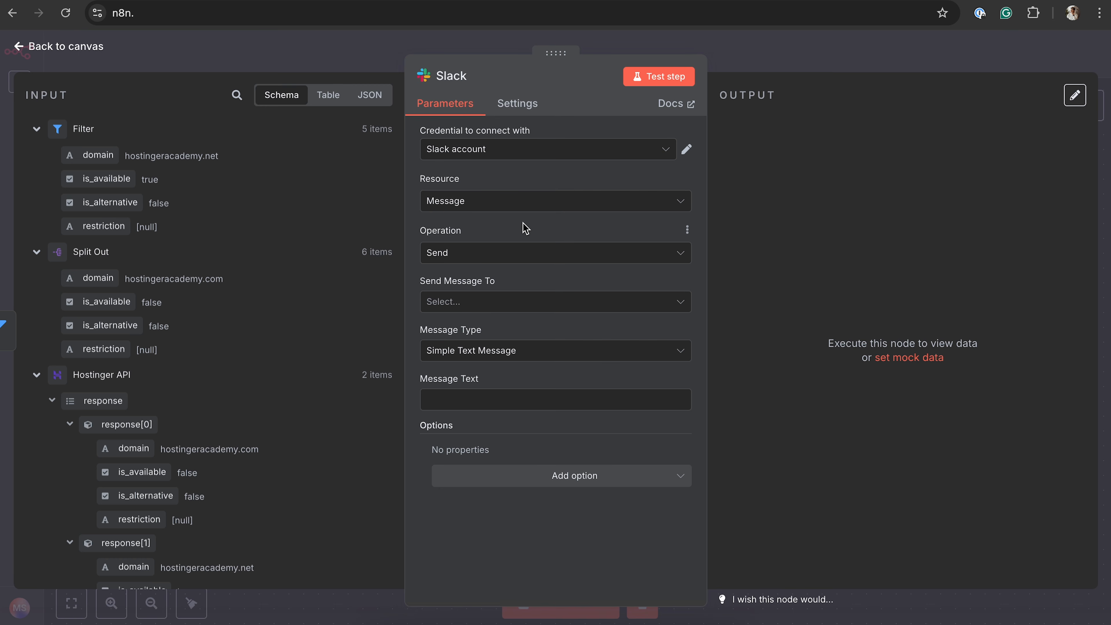
Map the Filter's domain field into the Slack message text and send the message to the domain-checker channel
{"action": "left_click_drag", "start_coordinate": [98, 155], "coordinate": [508, 396]}
{"action": "left_click", "coordinate": [497, 304]}
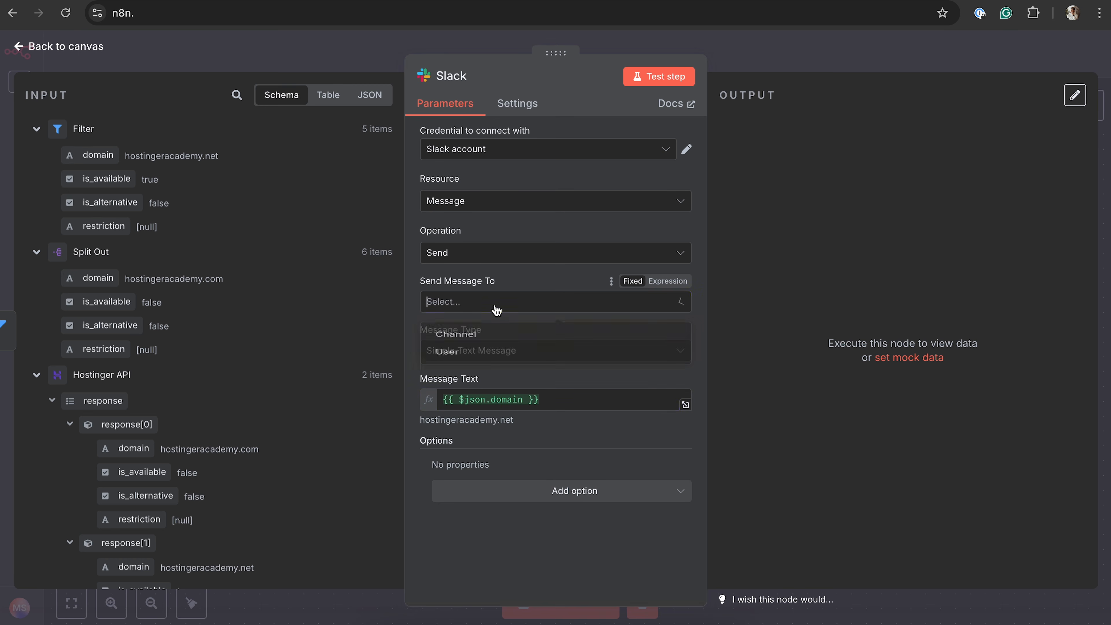
{"action": "left_click", "coordinate": [482, 346]}
{"action": "left_click", "coordinate": [524, 353]}
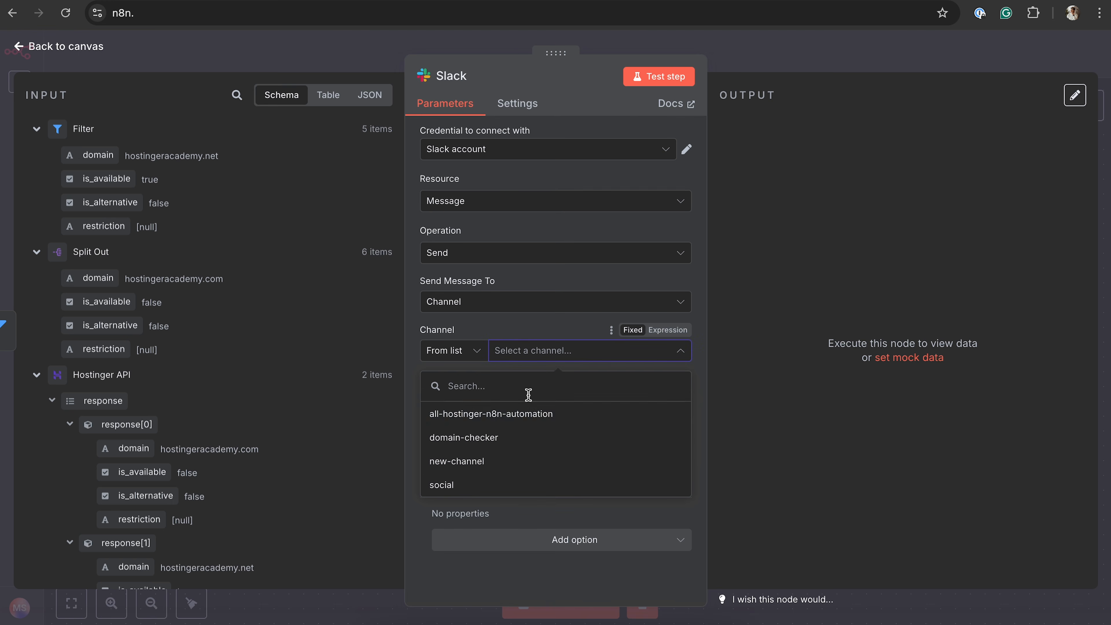
{"action": "left_click", "coordinate": [508, 438]}
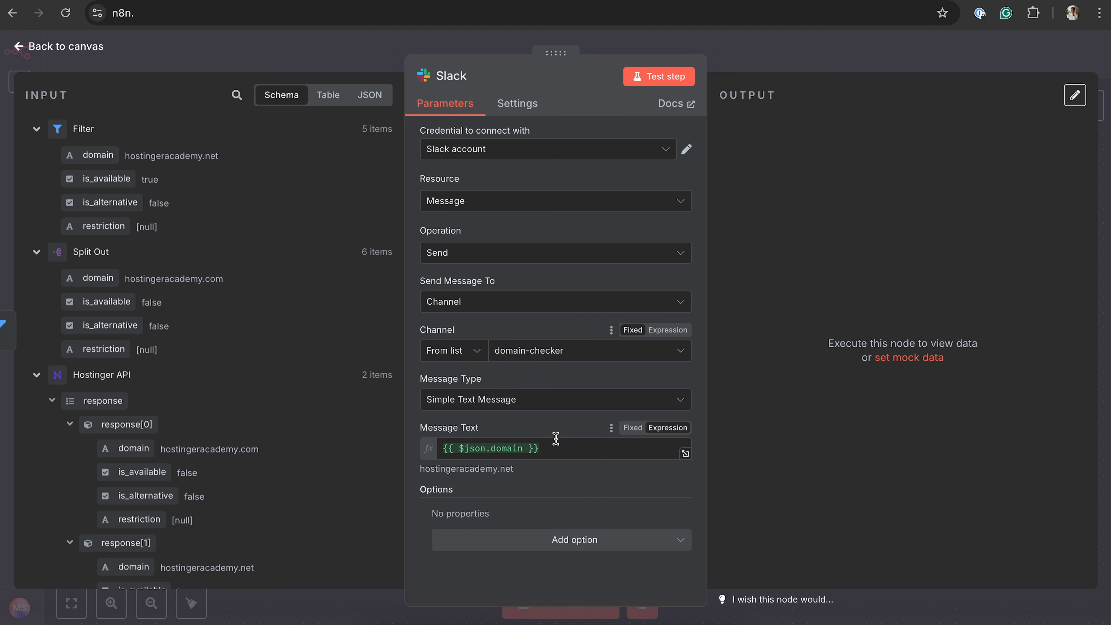
Complete the Slack message text as "{{ $json.domain }} is available!" and test the Slack node
{"action": "left_click", "coordinate": [576, 448]}
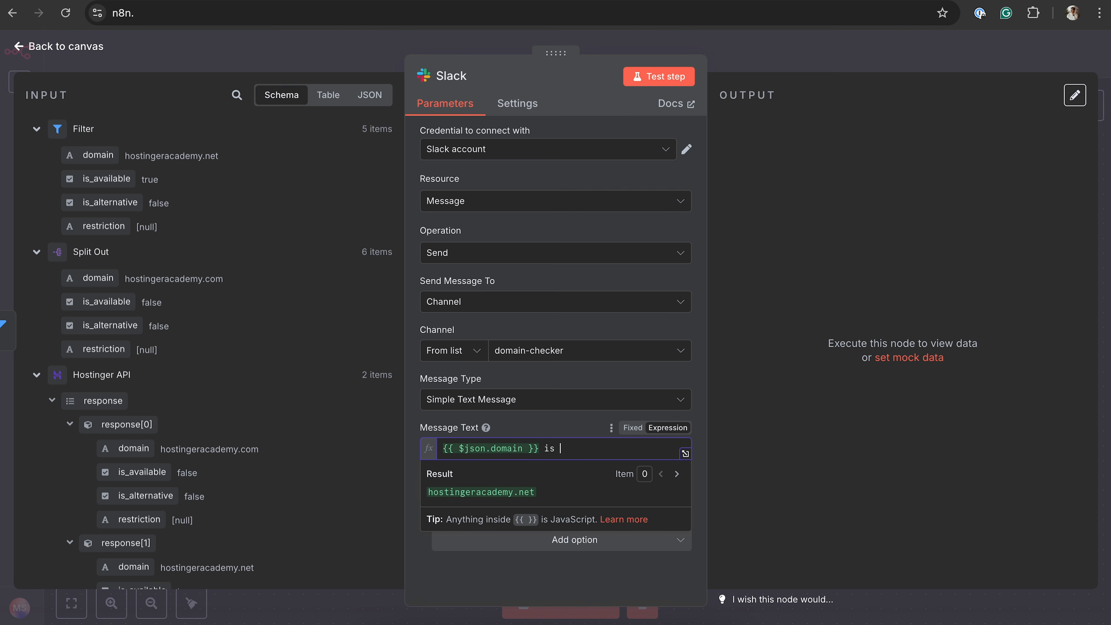
{"action": "type", "text": "!"}
{"action": "left_click", "coordinate": [542, 423]}
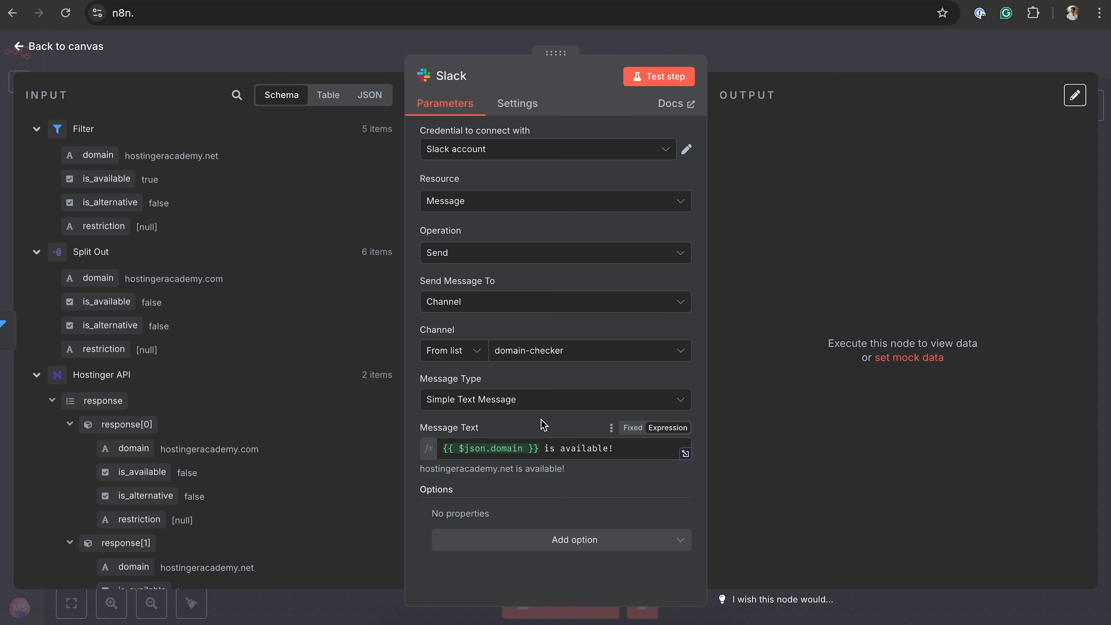
{"action": "left_click", "coordinate": [652, 80]}
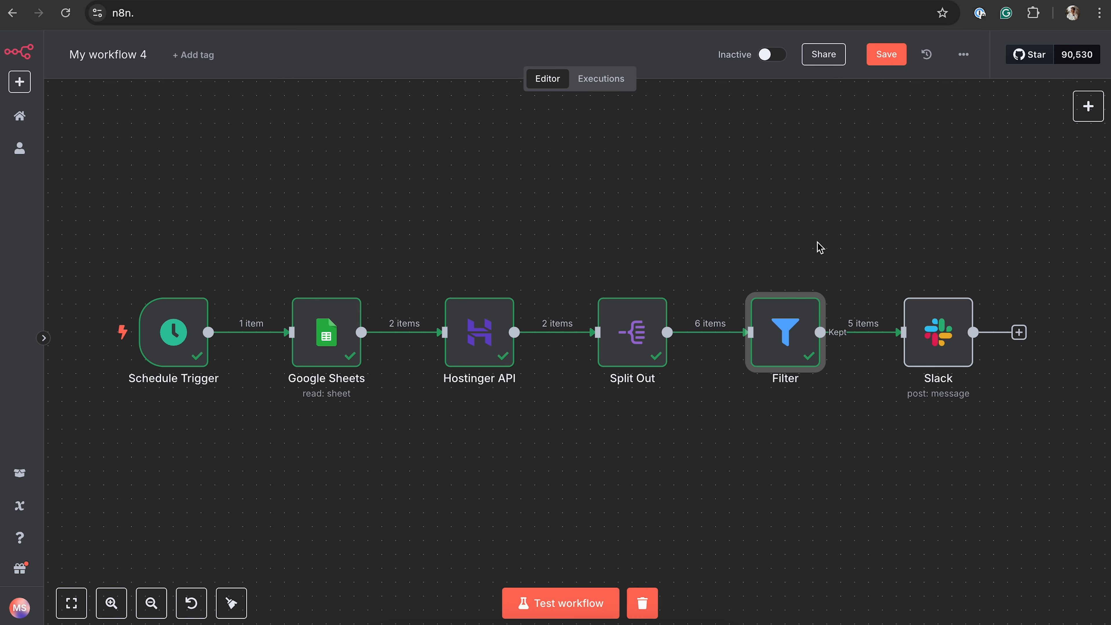
Save the workflow and activate it
{"action": "left_click", "coordinate": [888, 56]}
{"action": "left_click", "coordinate": [771, 61]}
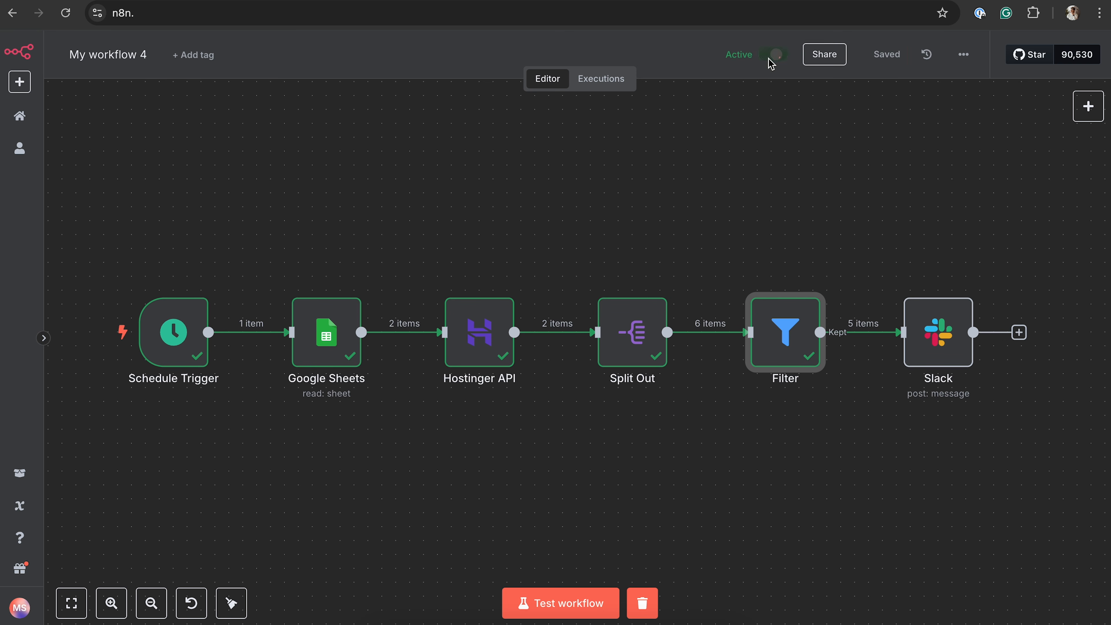
{"action": "mouse_move", "coordinate": [174, 337]}
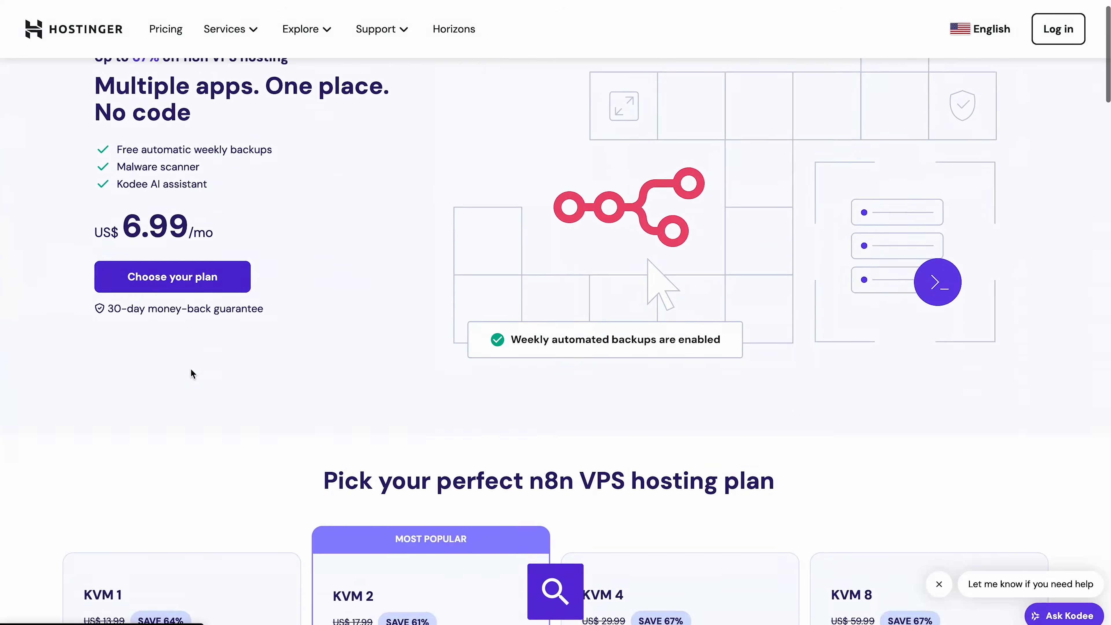
On the Hostinger VPS pricing page, choose the KVM 2 plan and apply the coupon code N8N10 in the cart
{"action": "scroll", "coordinate": [191, 368], "scroll_direction": "down", "scroll_amount": 5}
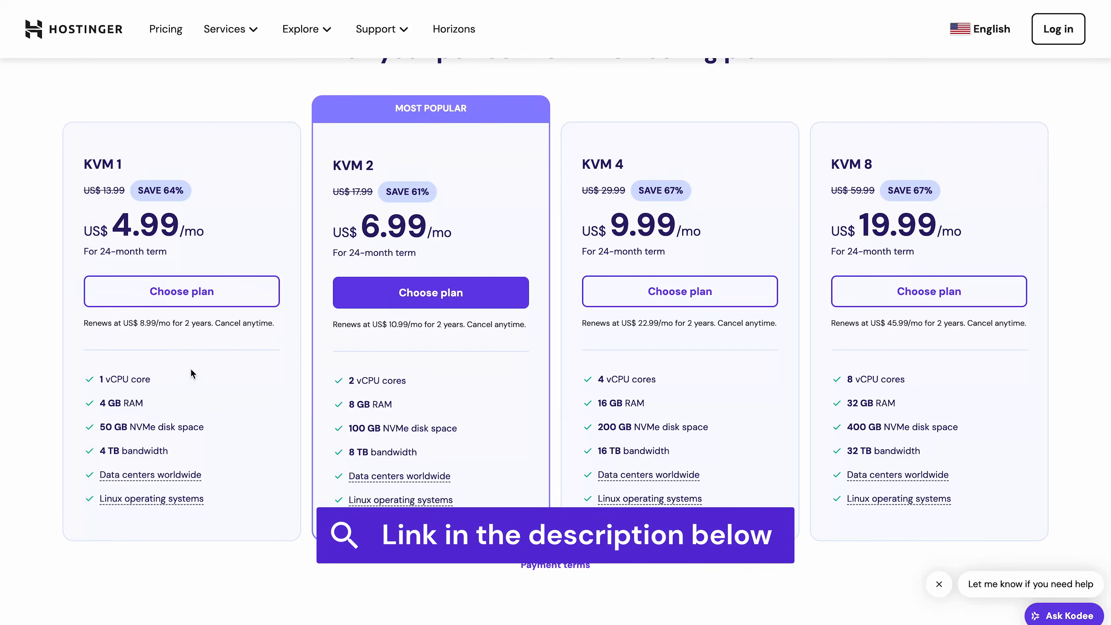
{"action": "left_click", "coordinate": [454, 298]}
{"action": "left_click", "coordinate": [753, 298]}
{"action": "type", "text": "N8N10"}
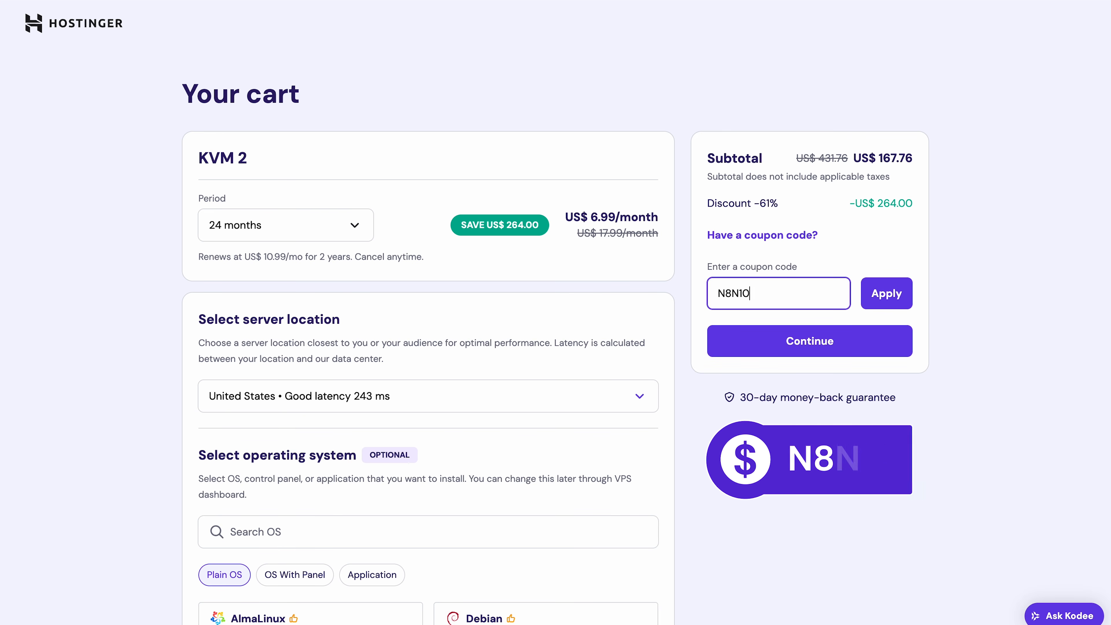
{"action": "left_click", "coordinate": [869, 302]}
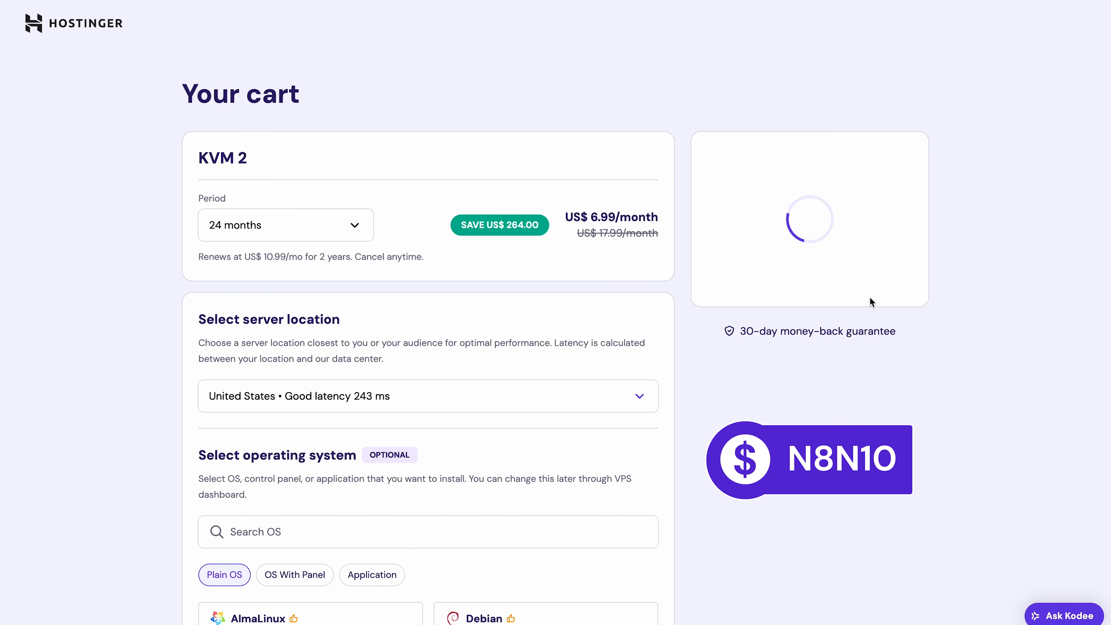